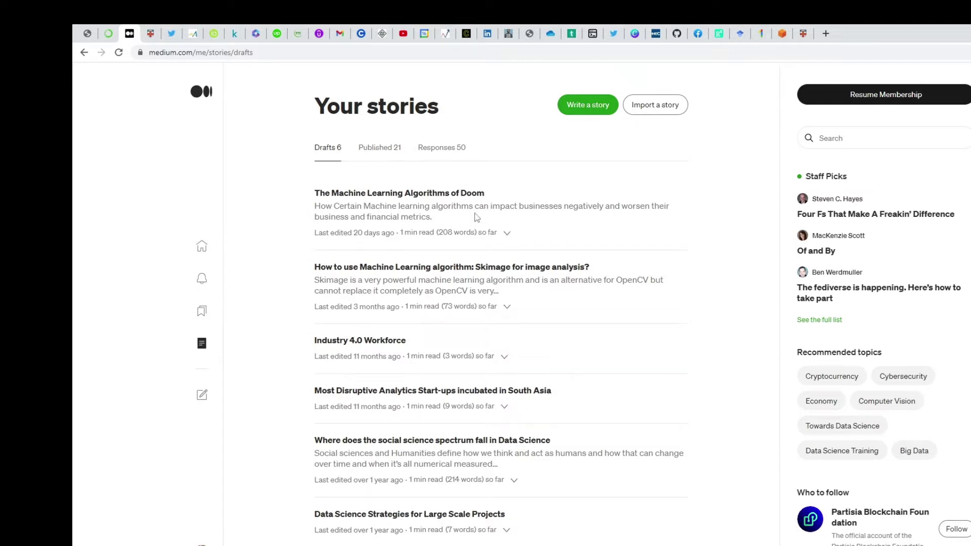
Start a new story draft titled 'X Data Science'
scroll(445, 341, down, 2)
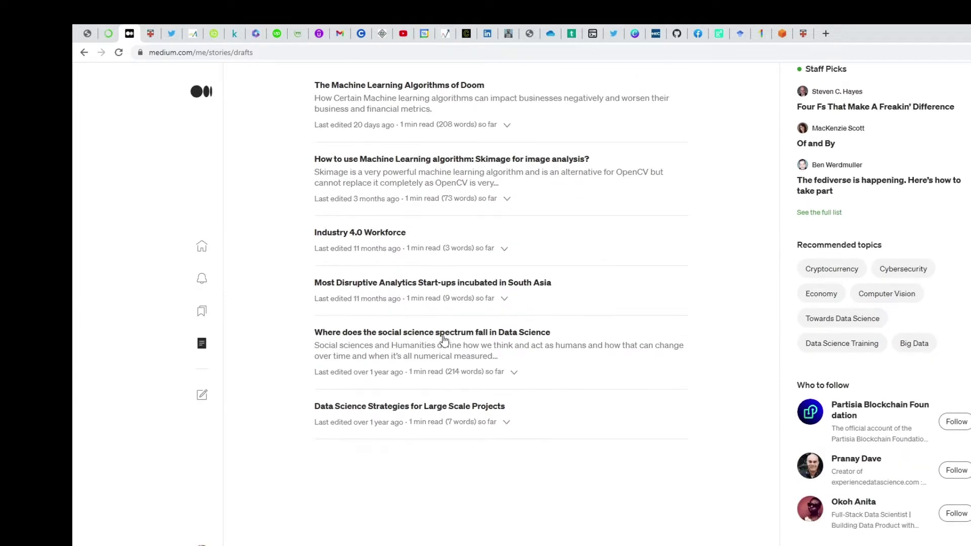
scroll(444, 340, up, 2)
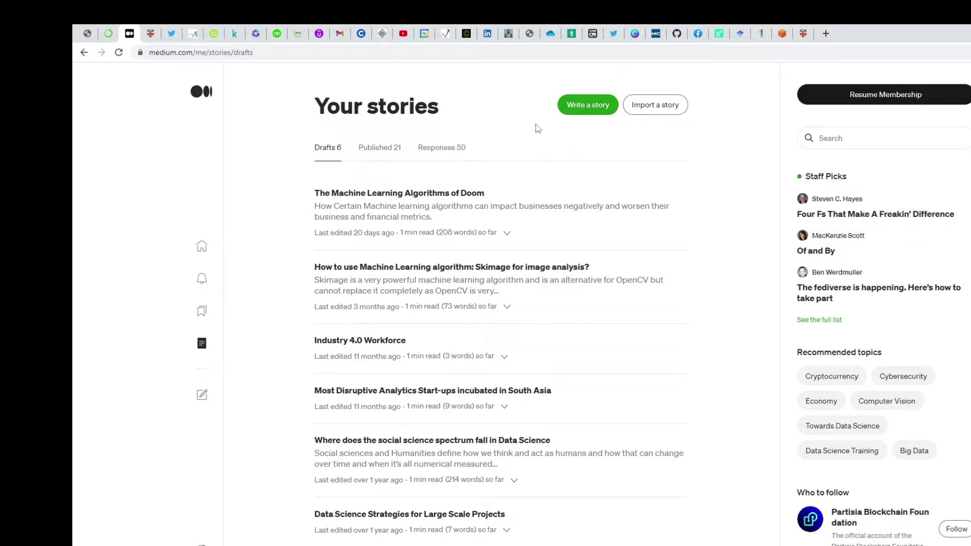
click(588, 109)
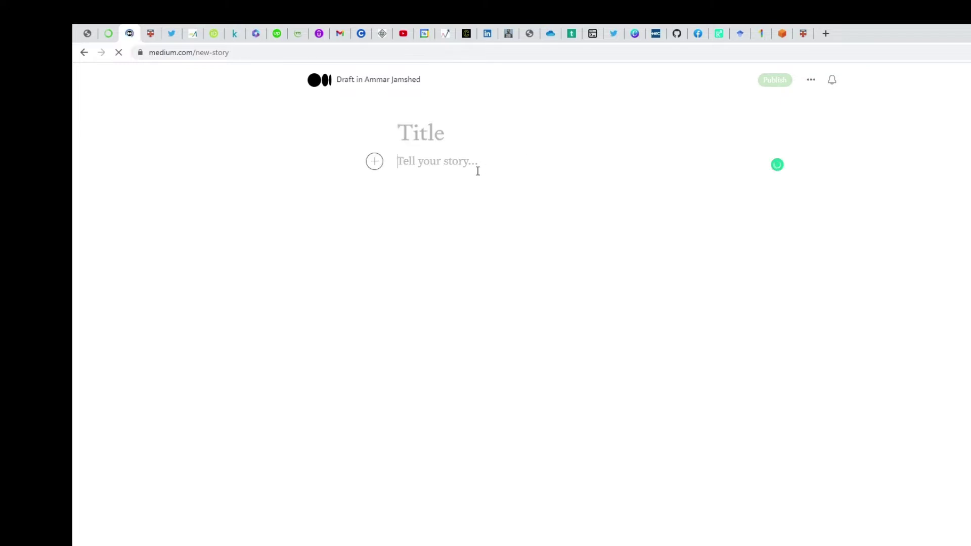
click(445, 130)
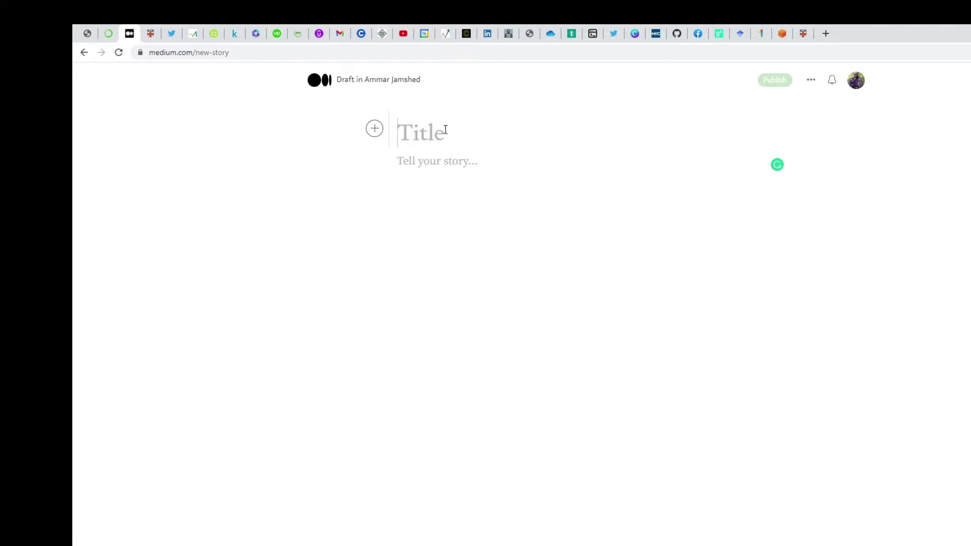
text(X Data )
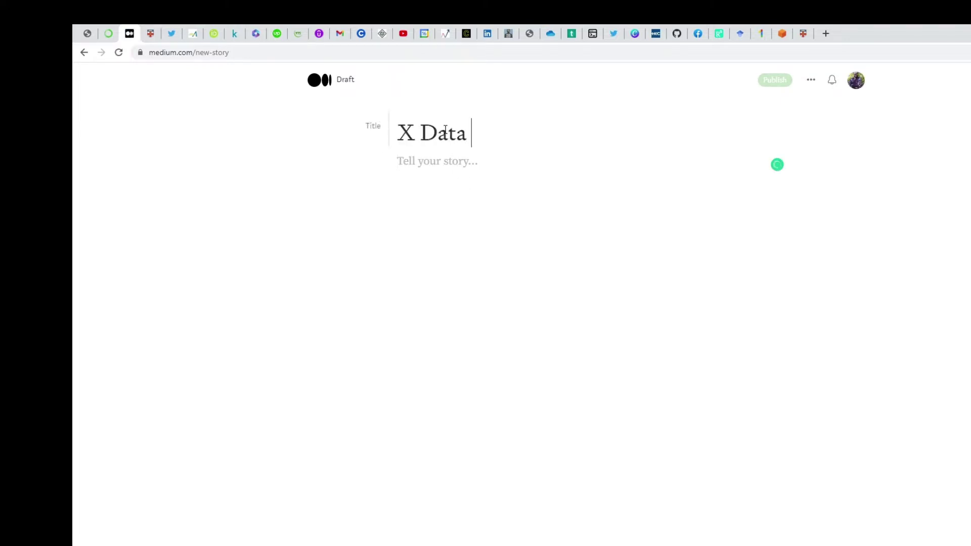
text(Science)
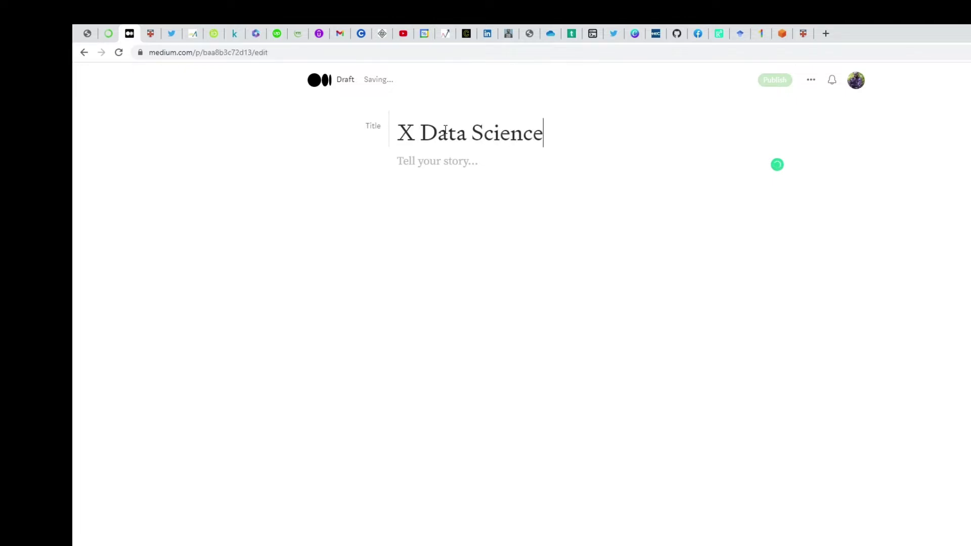
Write the opening line 'Data Science is affecting our everyday lives' in the story body
click(440, 159)
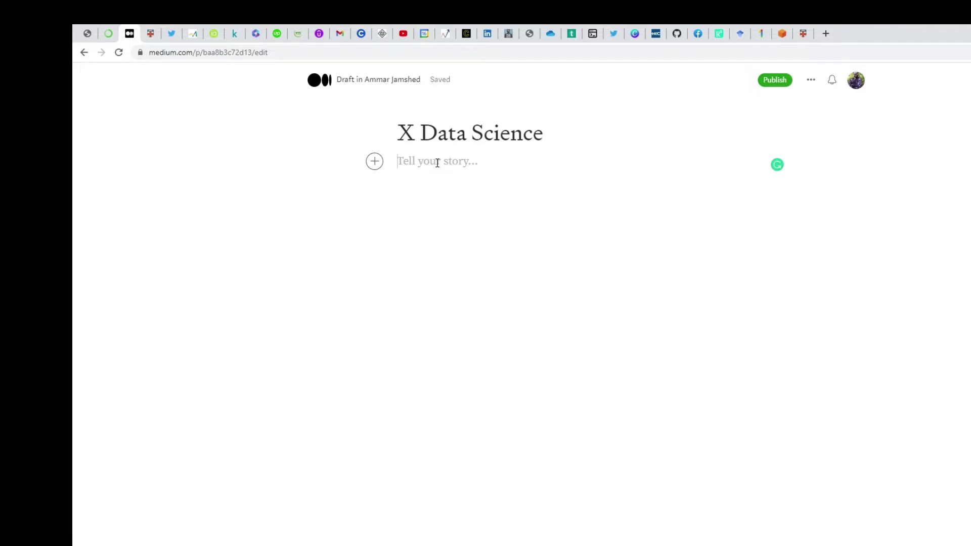
text(Data)
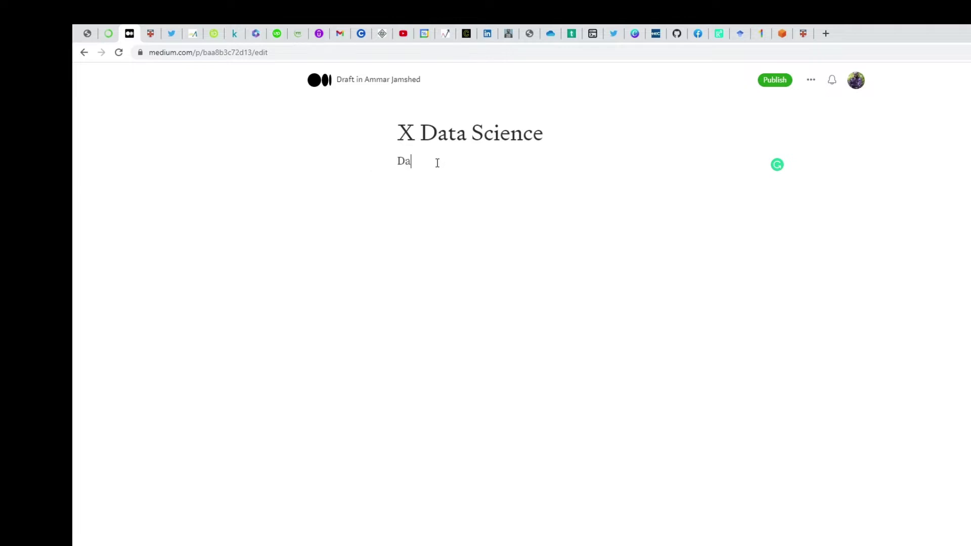
key(BackSpace)
key(BackSpace)
text(ta Science is affecting our evr)
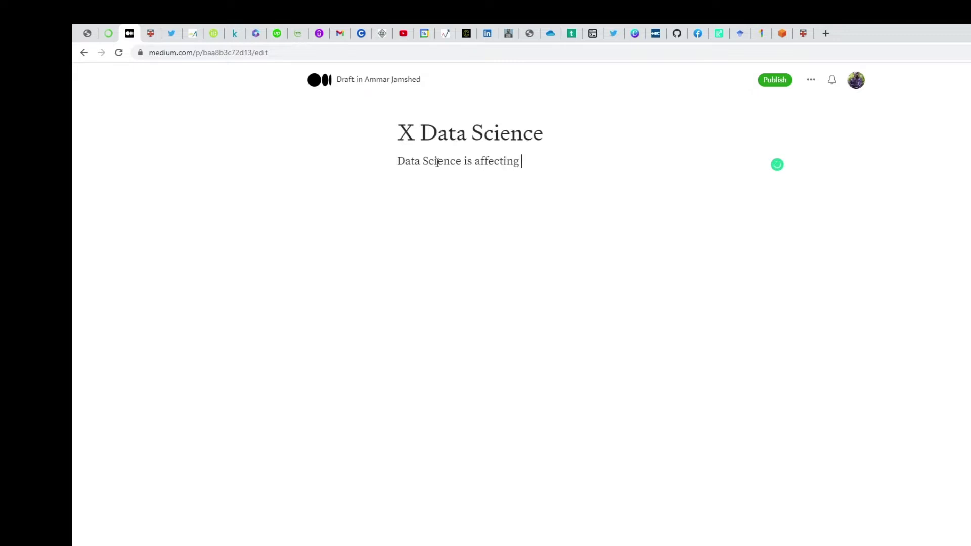
key(BackSpace)
key(BackSpace)
text(veryday ;)
text(ives)
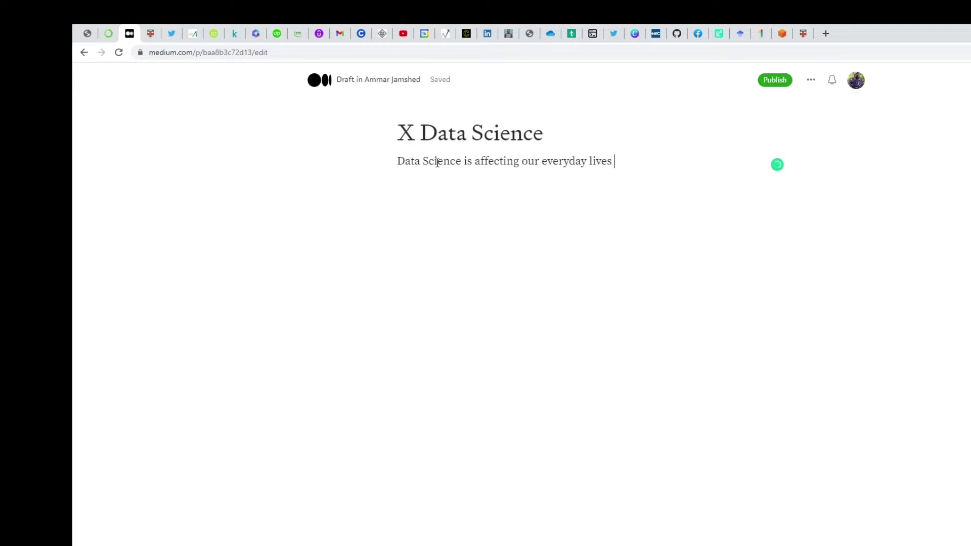
key(Return)
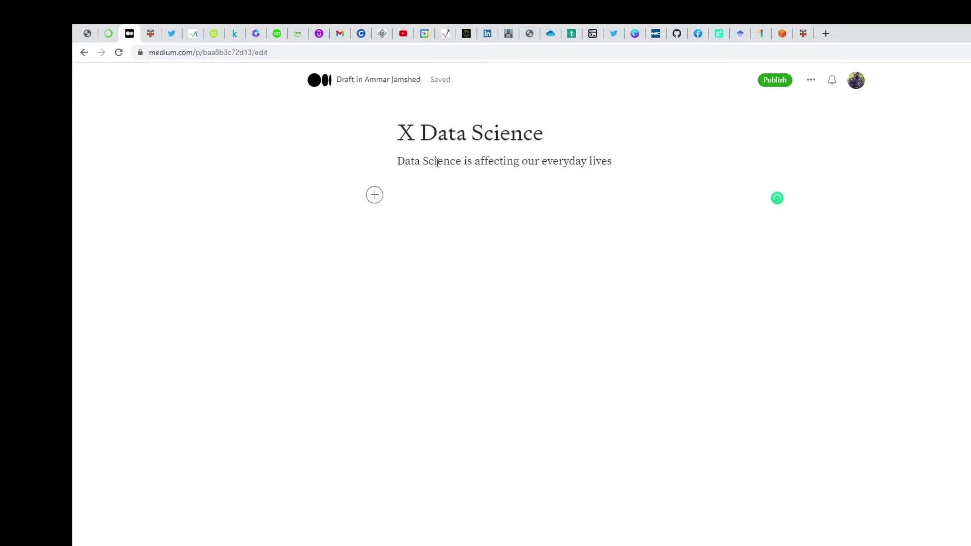
Type the word 'Introduction' below the opening line, fixing its spelling
text(Introdcution)
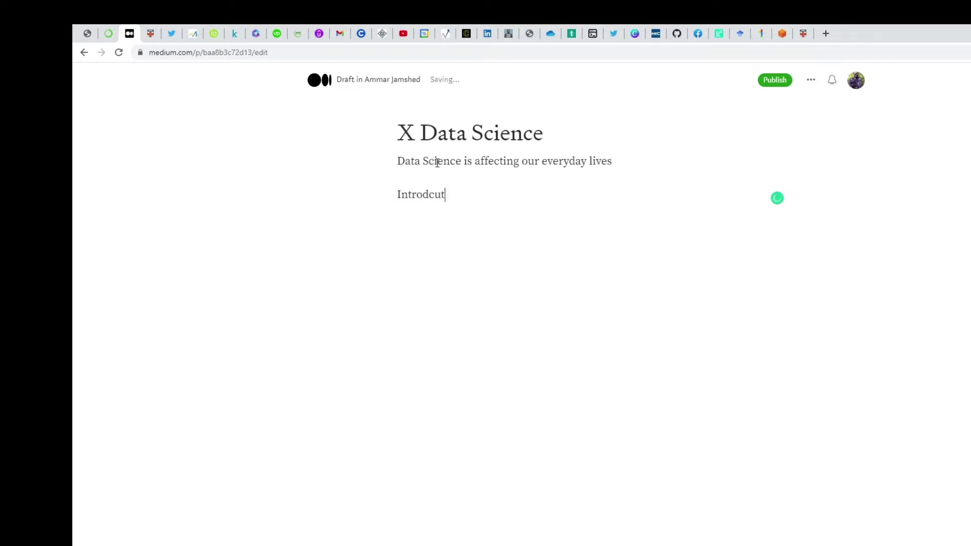
key(Return)
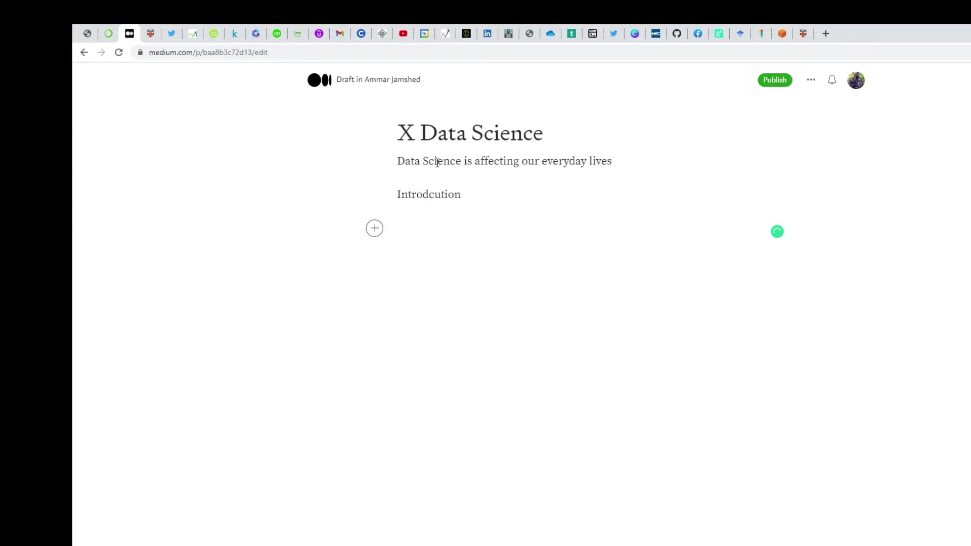
key(BackSpace)
key(BackSpace)
key(BackSpace)
key(BackSpace)
key(BackSpace)
key(BackSpace)
key(BackSpace)
text(uction)
key(Return)
Format 'Introduction' as a large heading
drag(467, 195, 387, 189)
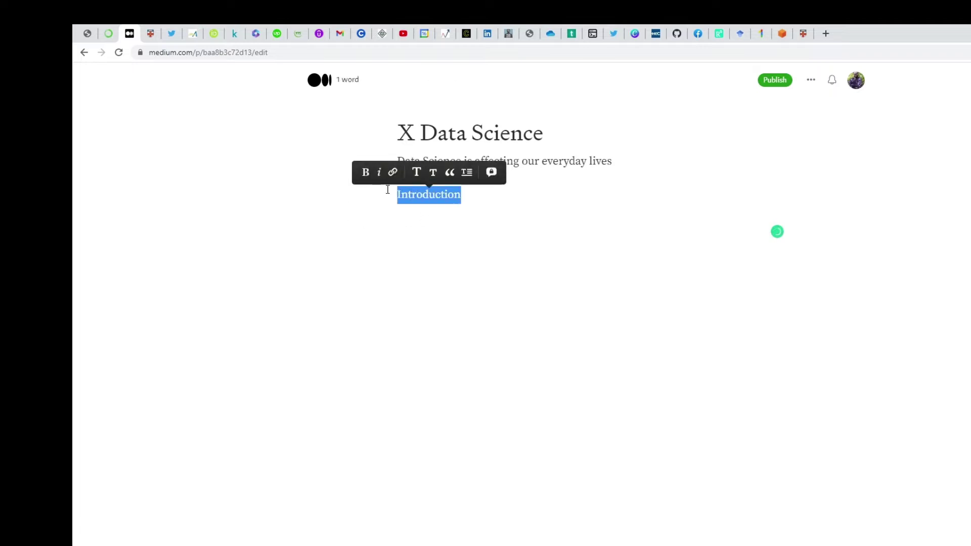
click(416, 172)
click(451, 211)
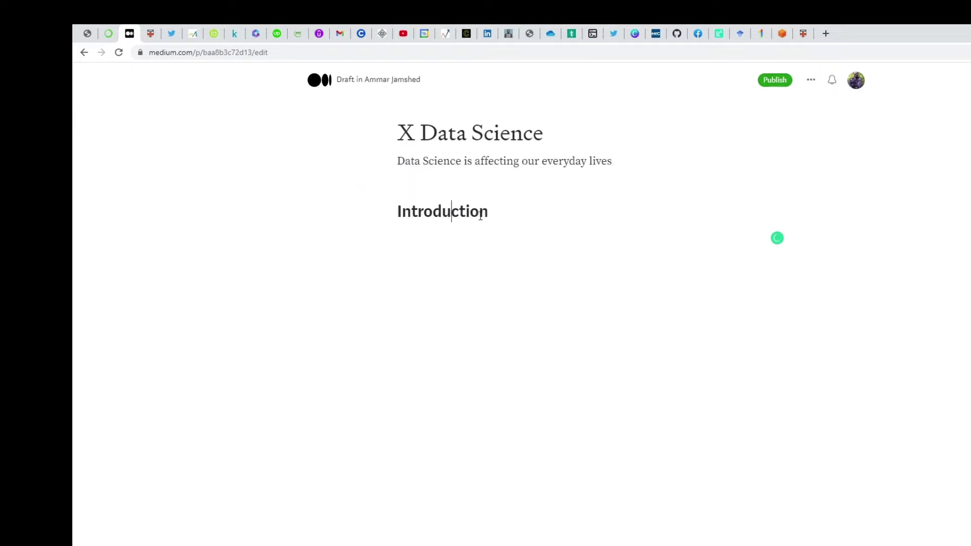
click(506, 220)
Add the filler paragraph 'hfifbwqik' under the Introduction heading
key(Return)
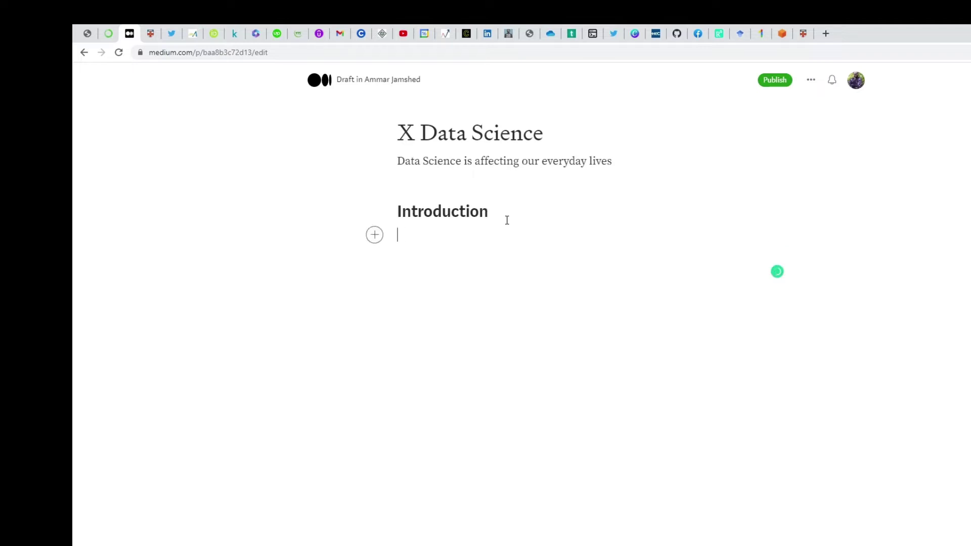
text(hfifbwqik)
key(Return)
text(th)
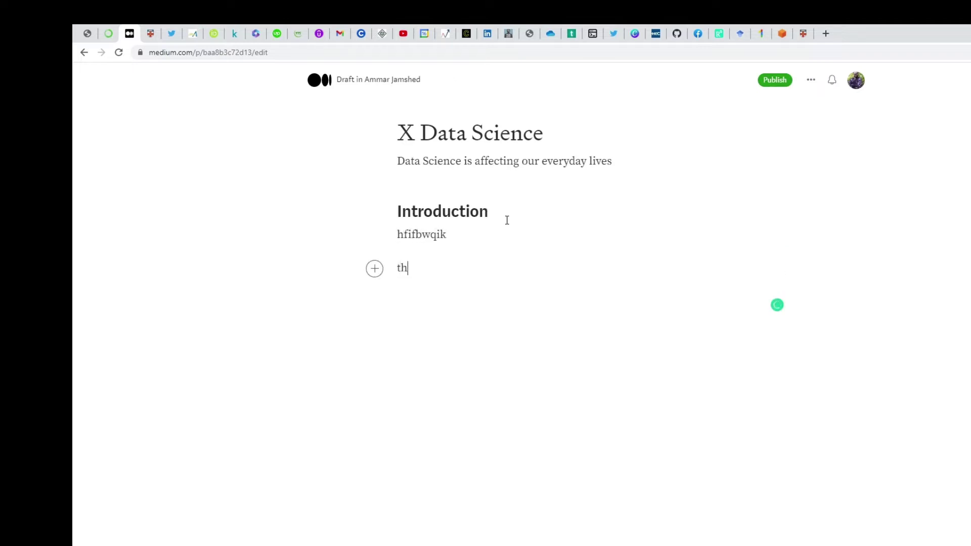
key(BackSpace)
key(BackSpace)
Insert a Python code block containing Print(X) below the filler text
click(376, 269)
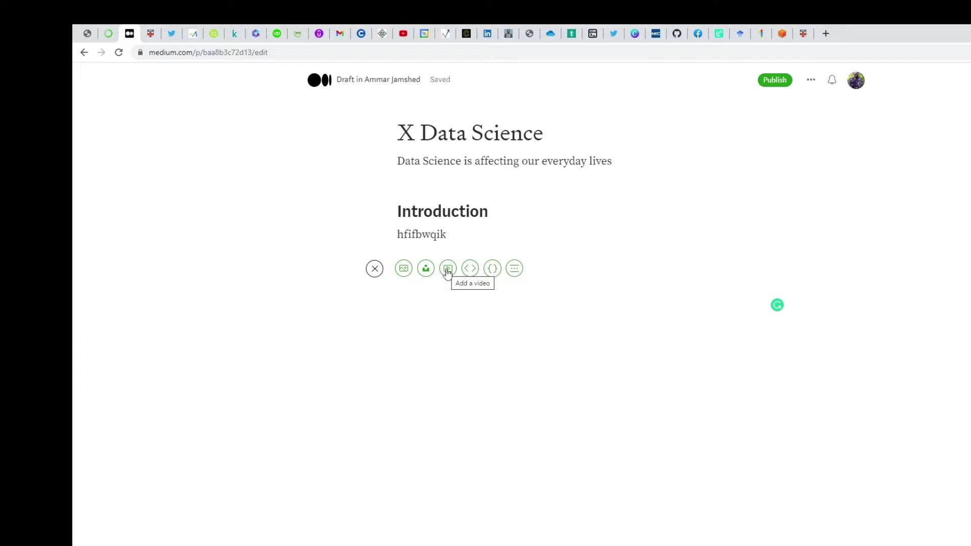
click(489, 273)
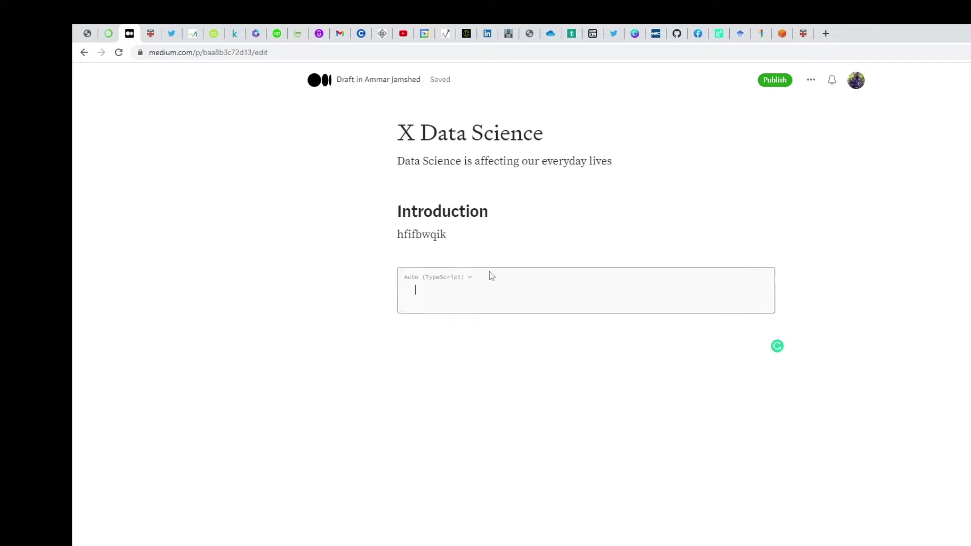
text(P)
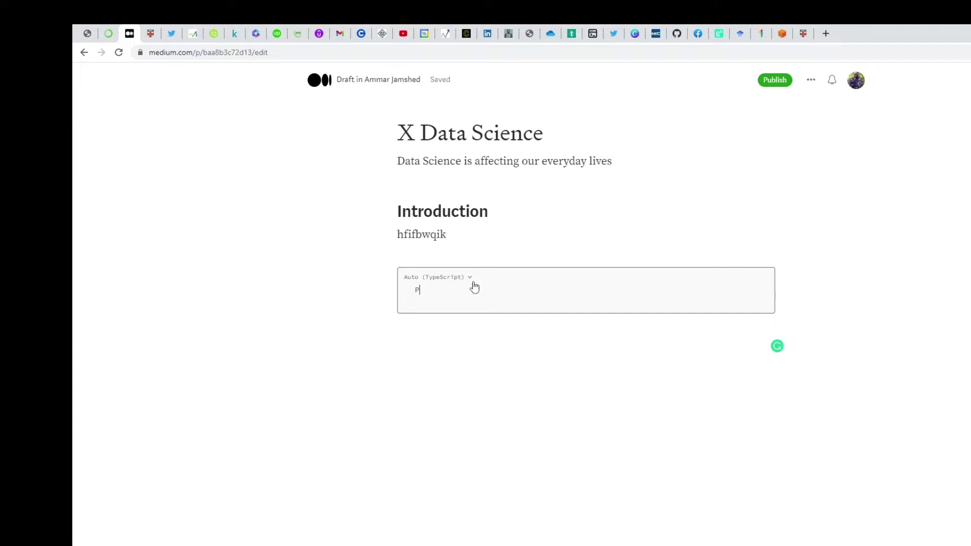
text(rint(X))
key(Return)
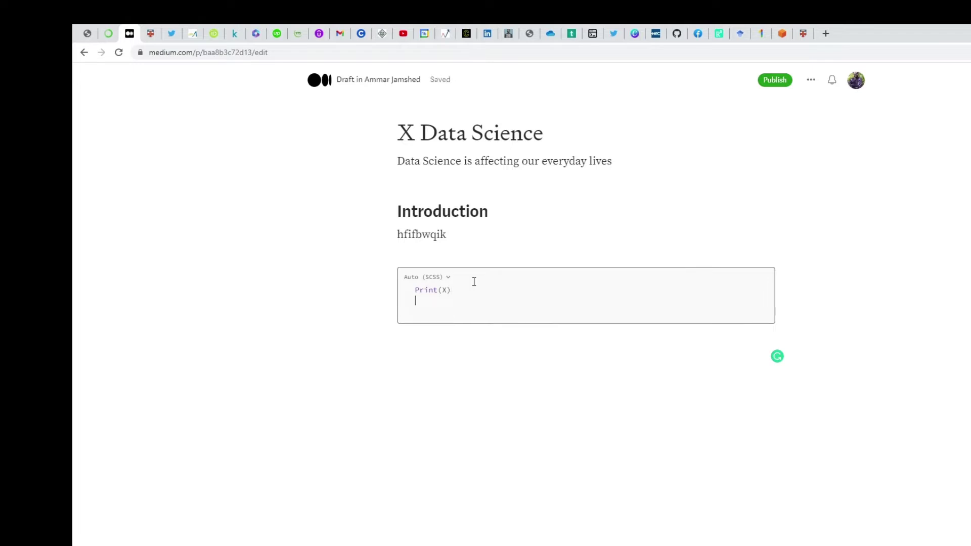
click(445, 277)
drag(511, 382, 514, 472)
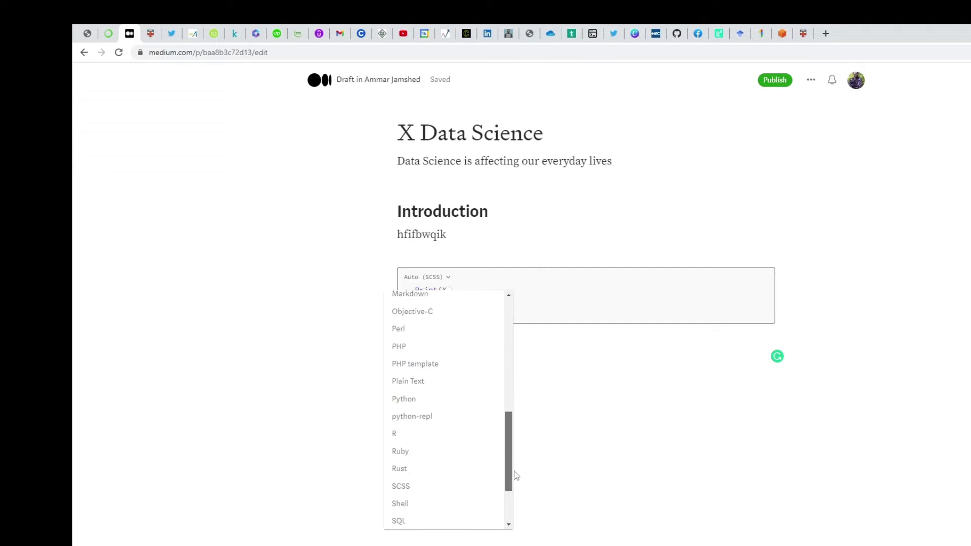
click(414, 397)
click(445, 359)
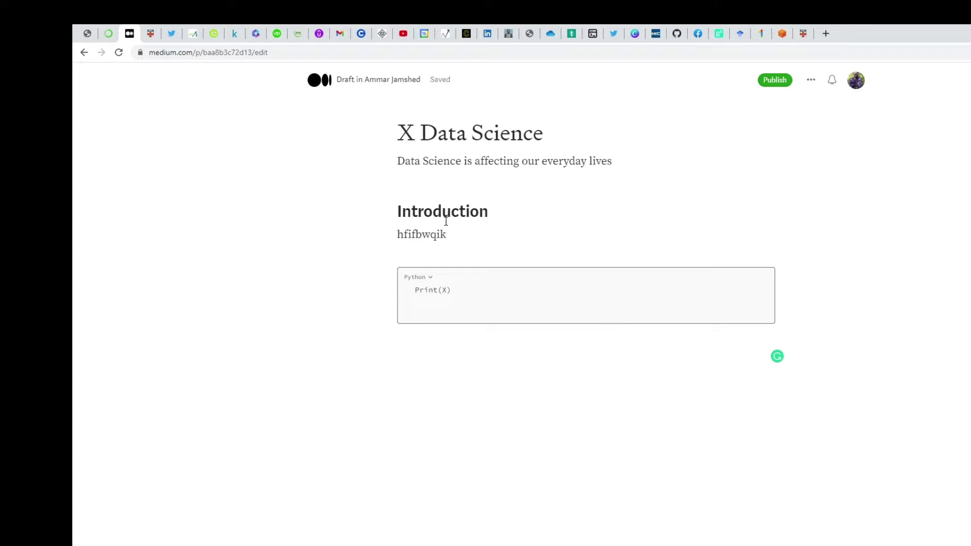
click(438, 349)
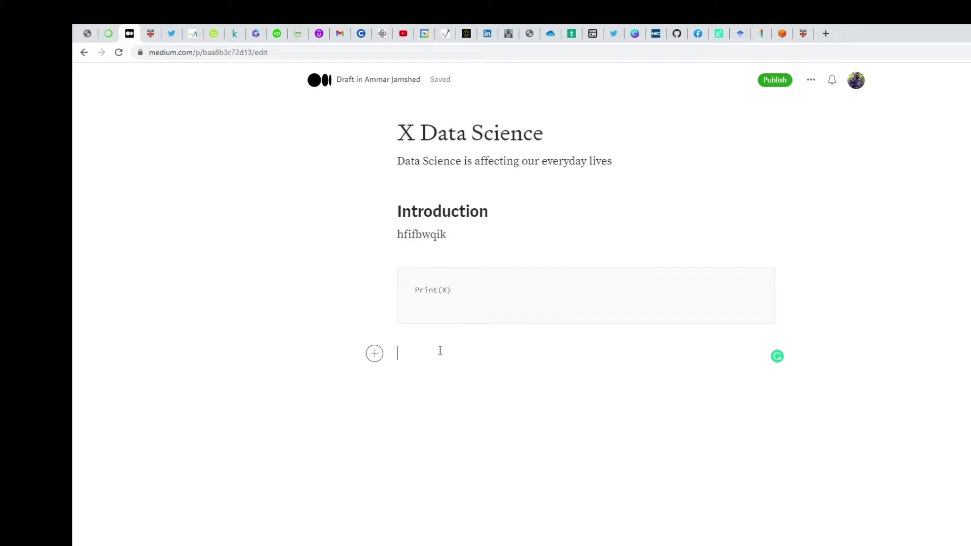
Add the heading 'How Data since is used in programming' below the code block
text(How Data )
text(scie)
key(BackSpace)
key(BackSpace)
key(BackSpace)
text(ince is)
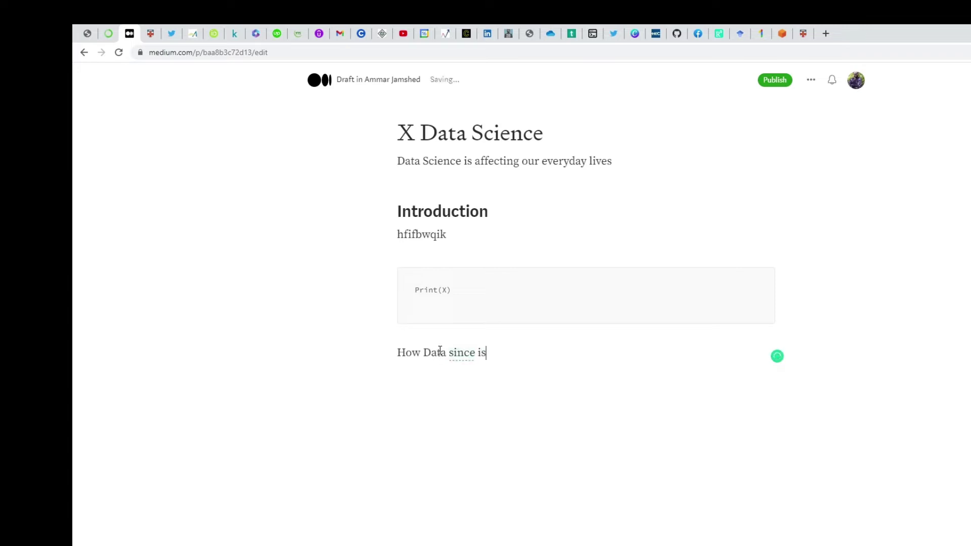
text( used in programming)
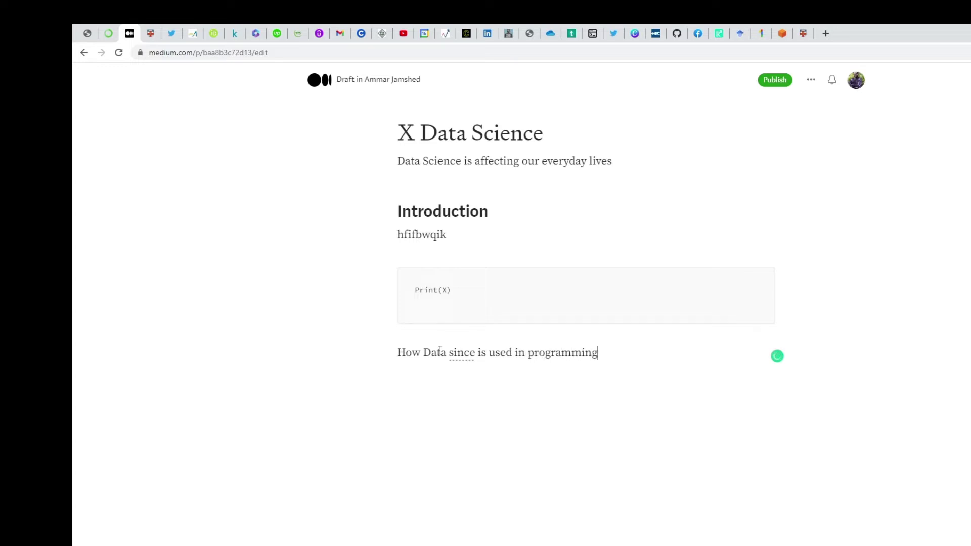
triple_click(440, 349)
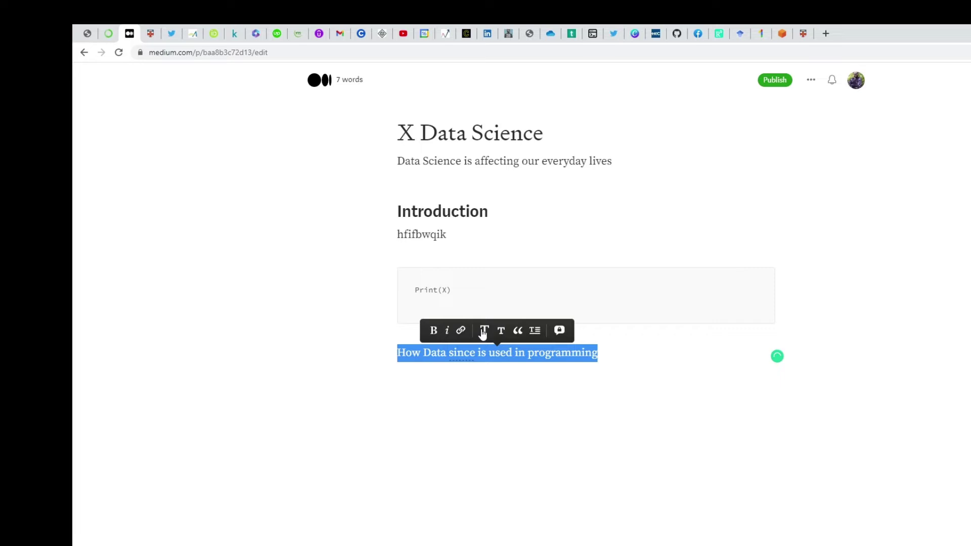
click(484, 335)
click(516, 362)
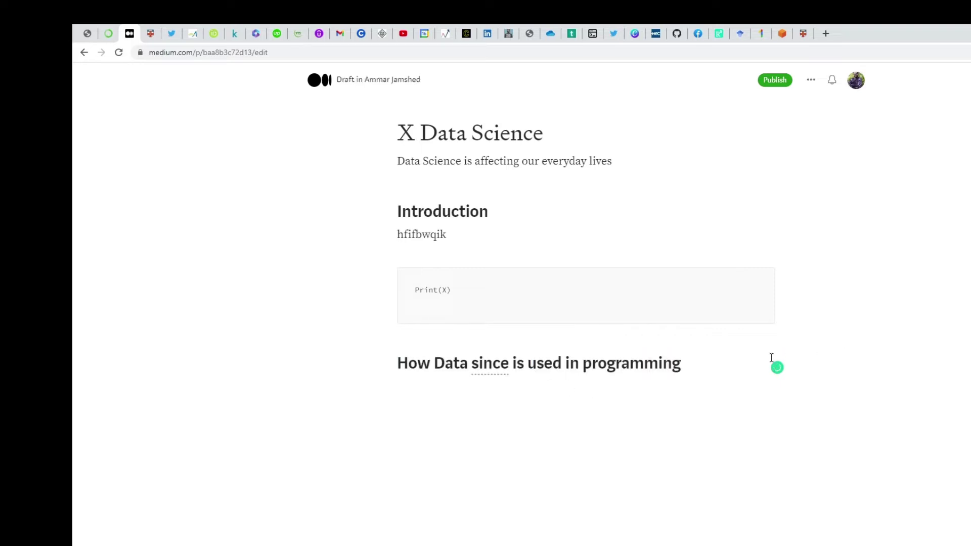
Add a 'dg' paragraph and a bold 'dfd]' paragraph beneath the heading
key(Return)
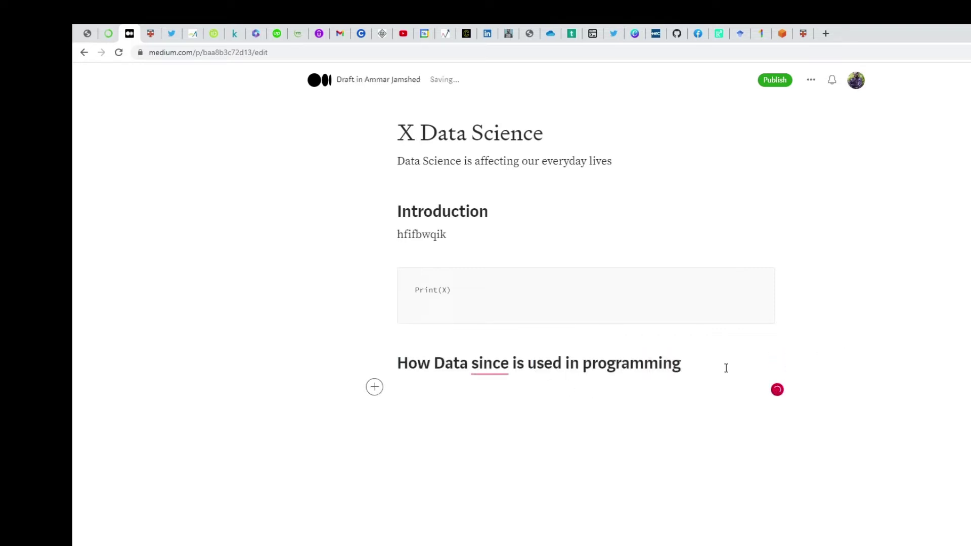
text(dg)
key(Return)
text(dfd)
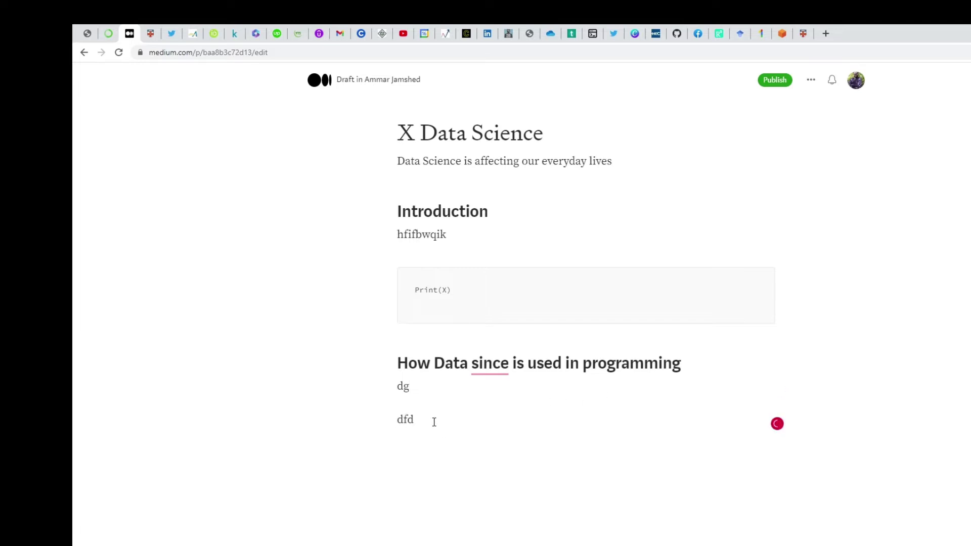
drag(433, 422, 363, 424)
click(351, 400)
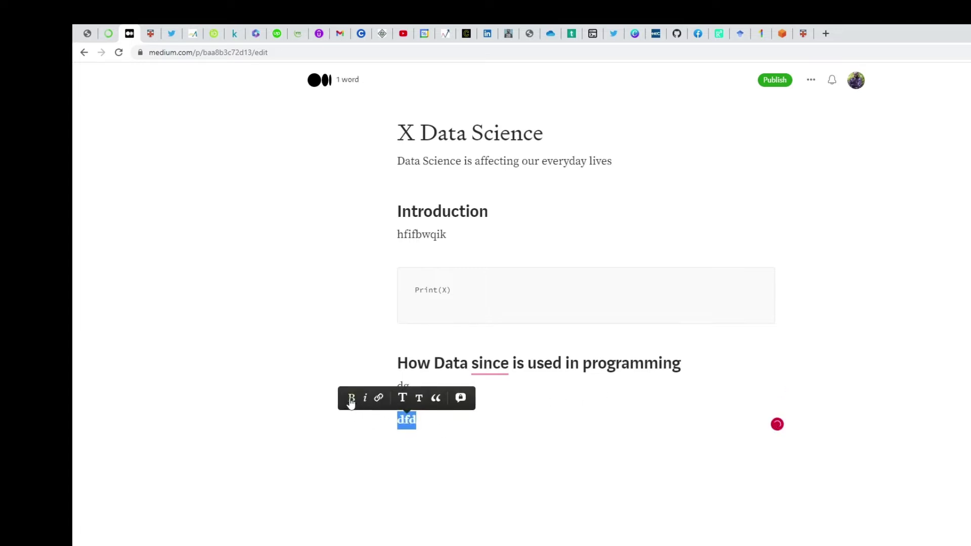
click(486, 439)
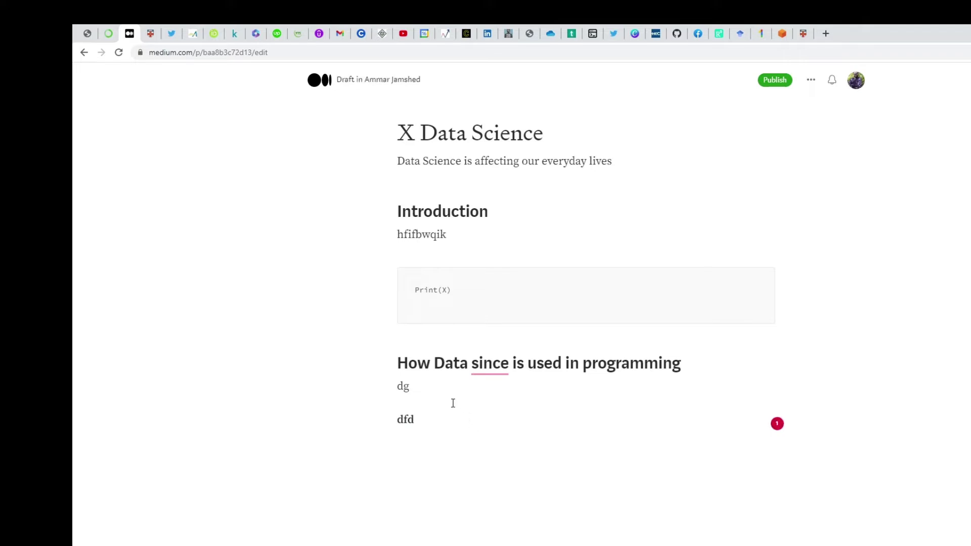
text(])
key(Return)
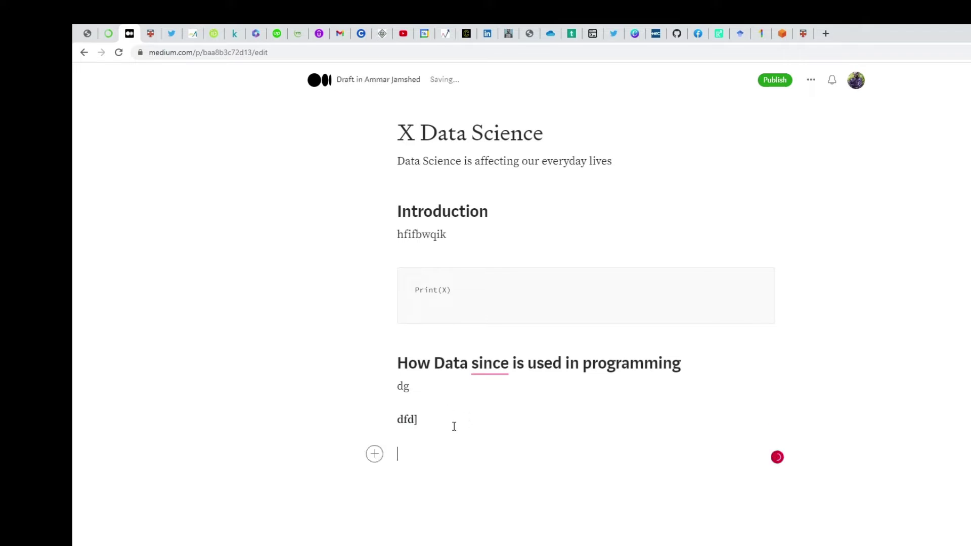
click(375, 454)
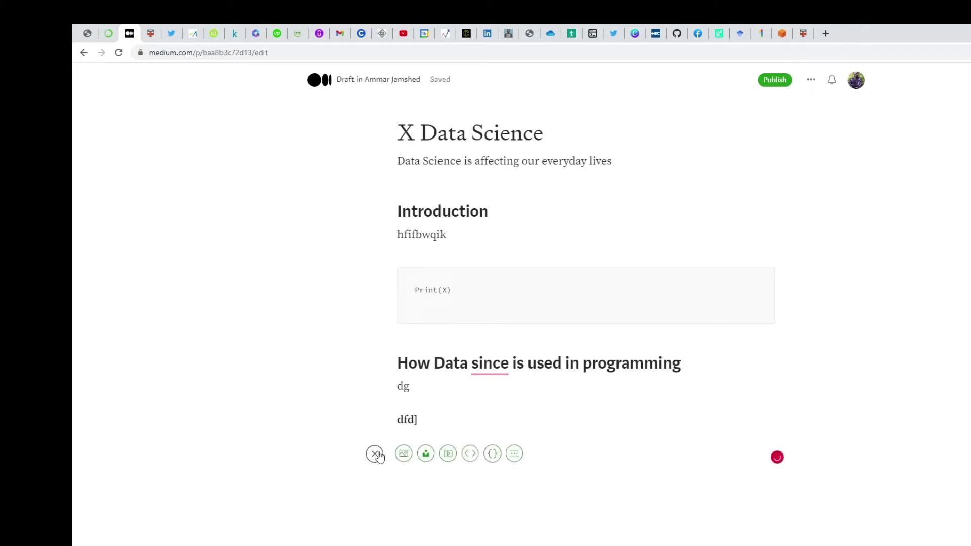
click(404, 455)
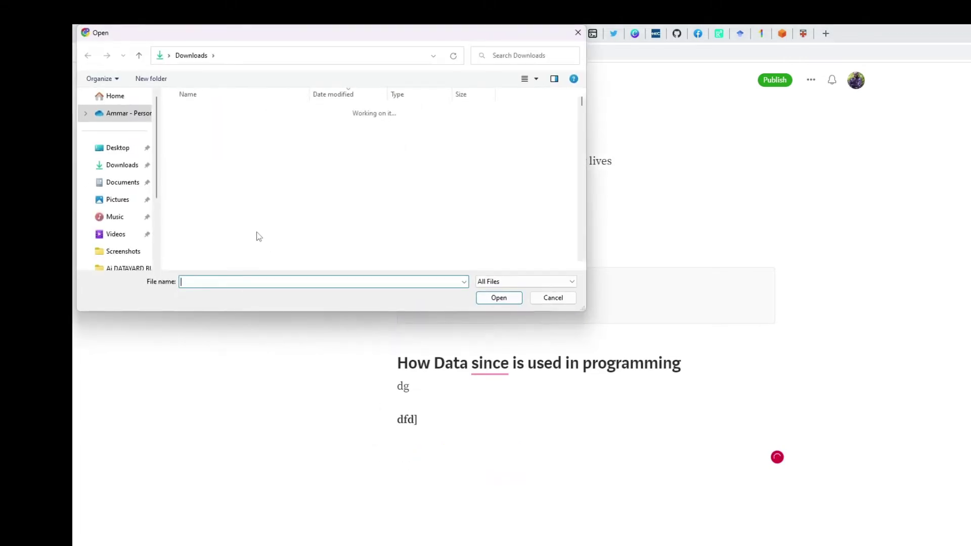
scroll(236, 235, down, 10)
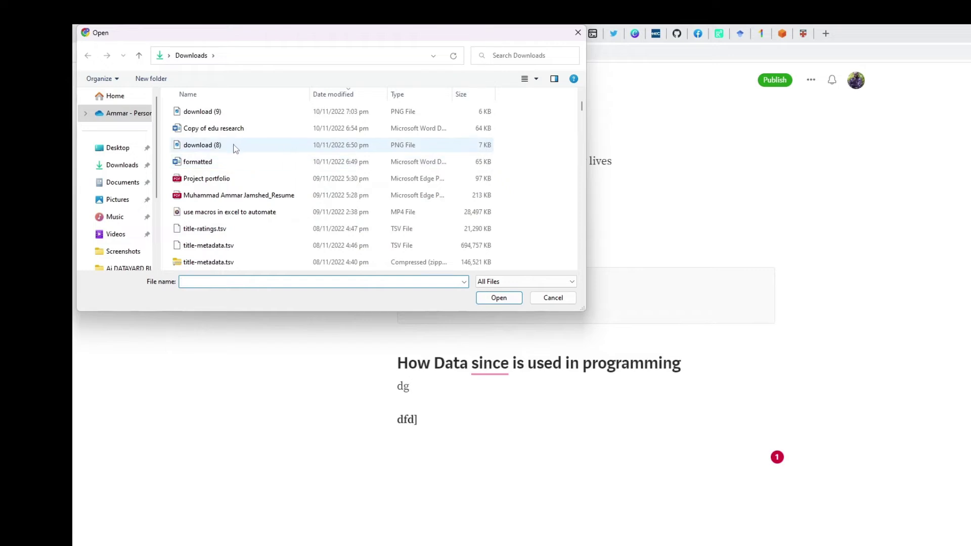
double_click(235, 148)
scroll(544, 463, down, 3)
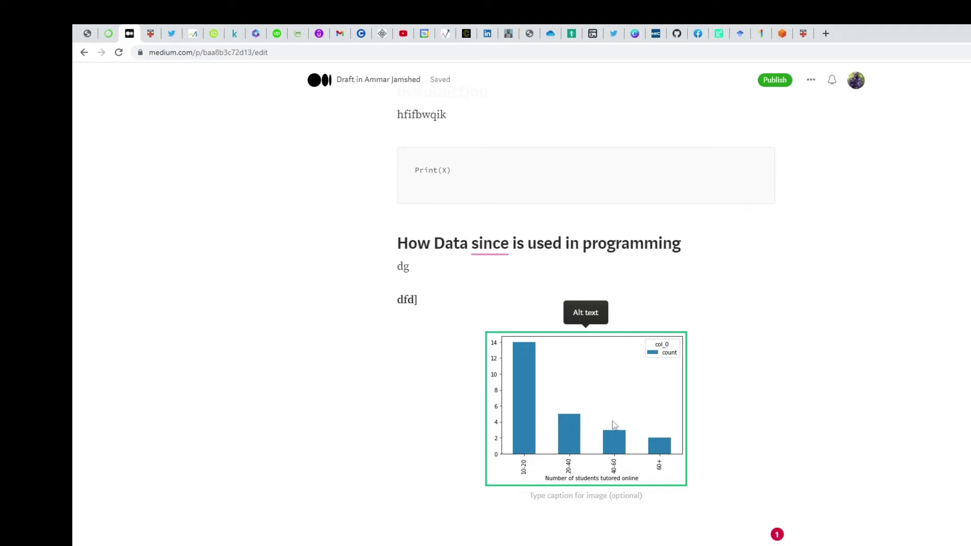
key(BackSpace)
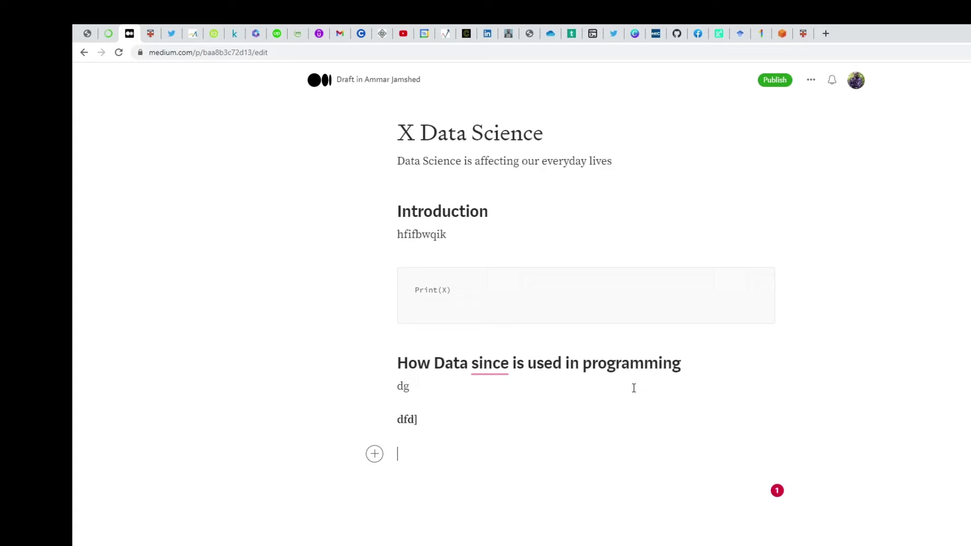
click(779, 83)
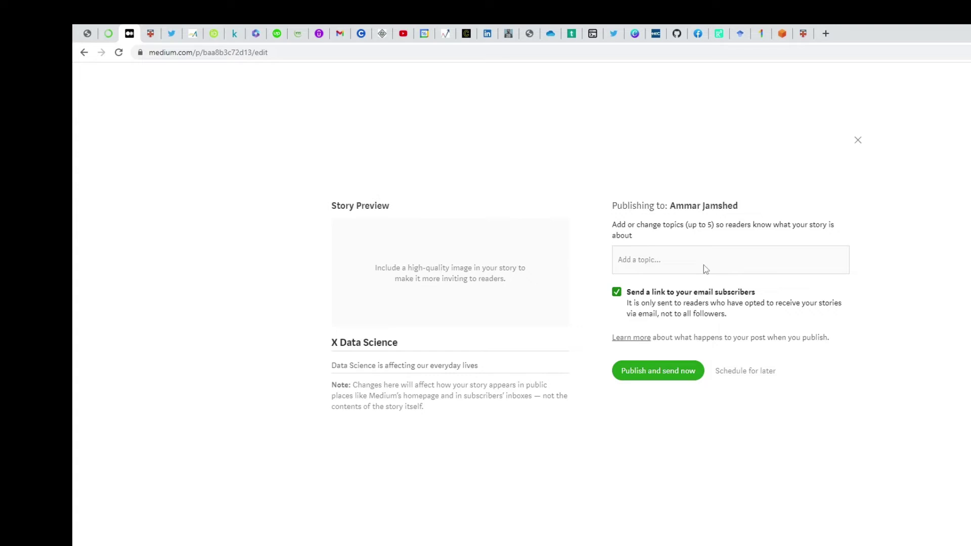
click(686, 257)
text(data)
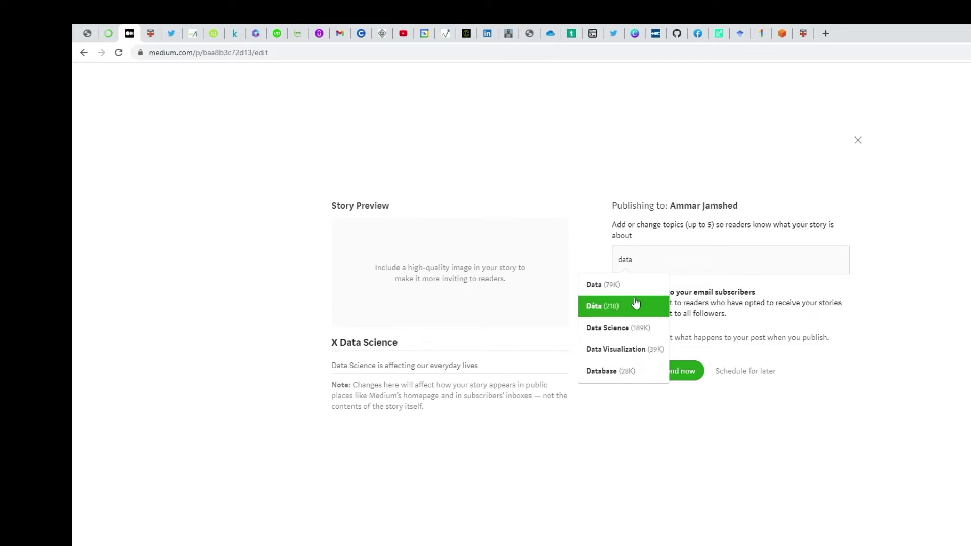
click(850, 335)
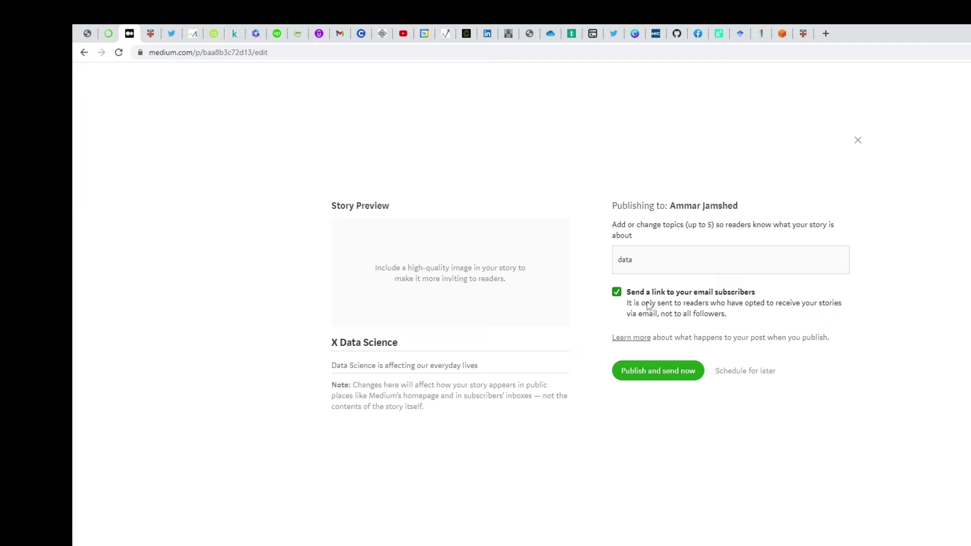
click(858, 141)
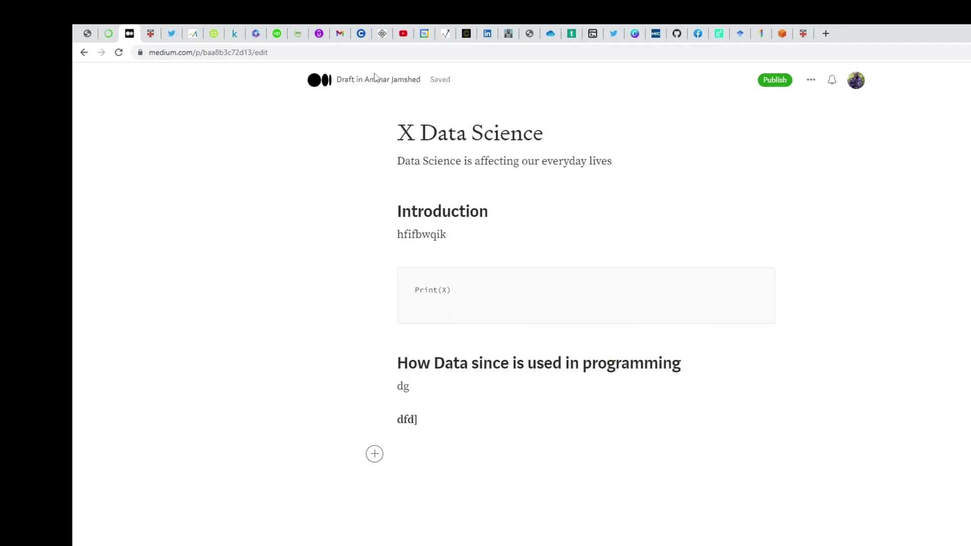
Leave the draft and show the list of published stories
click(323, 86)
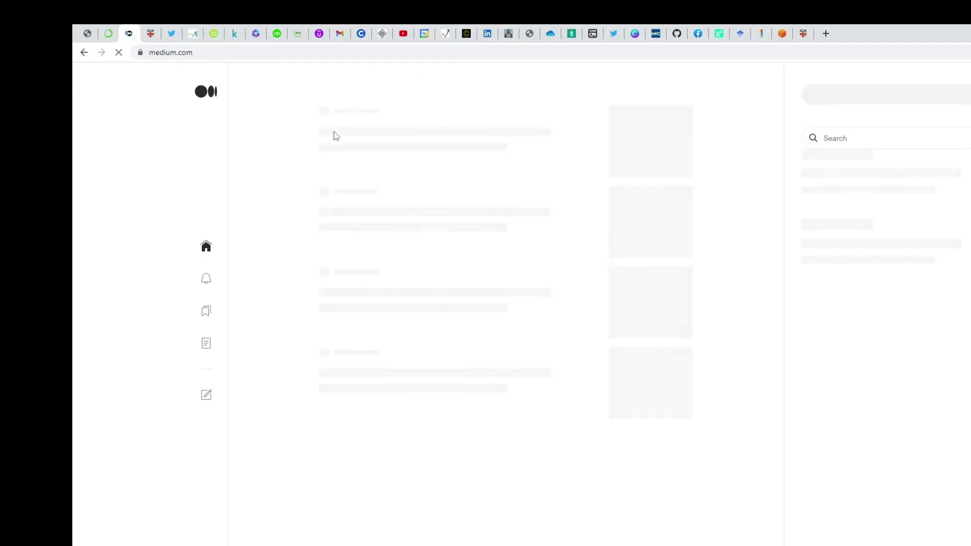
click(205, 343)
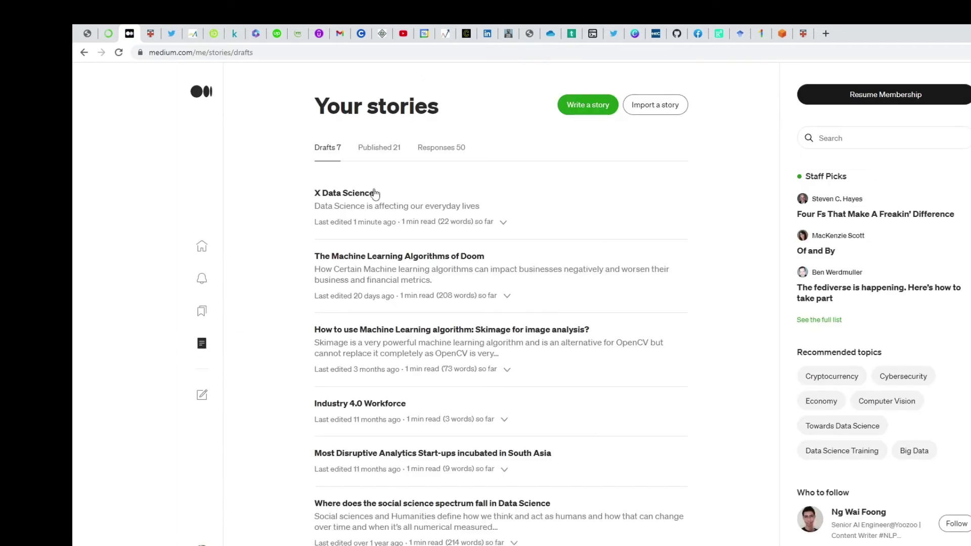
click(384, 149)
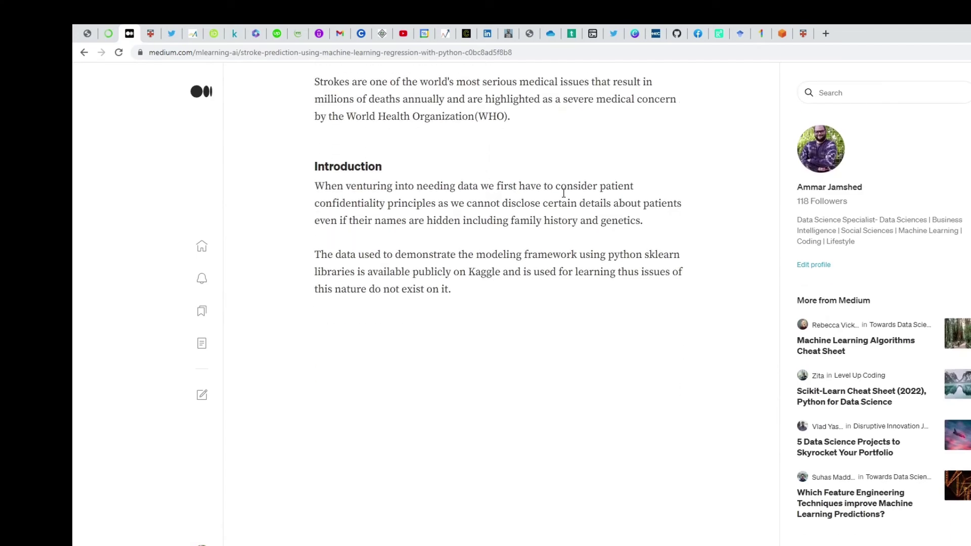
Scroll through the stroke prediction article, then jump back to its top
scroll(520, 199, down, 18)
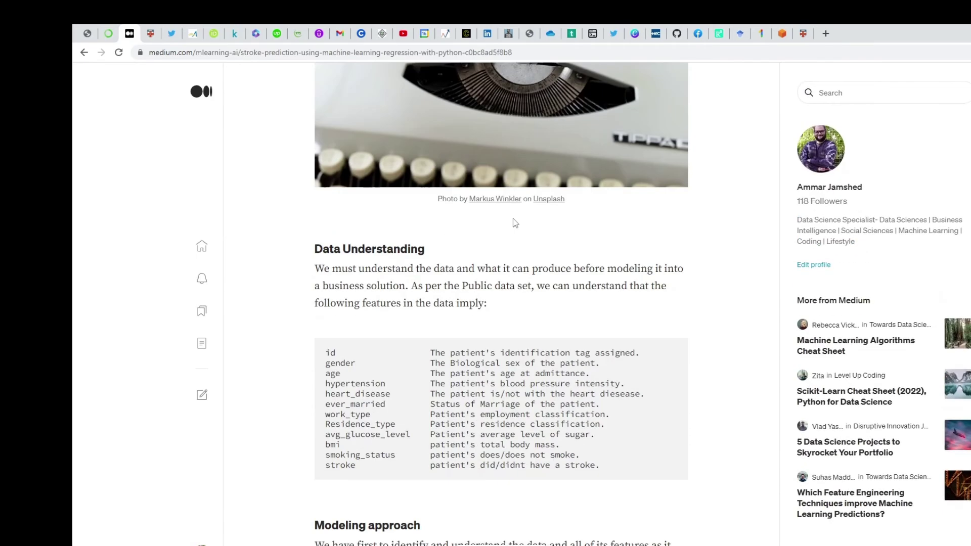
scroll(505, 243, up, 5)
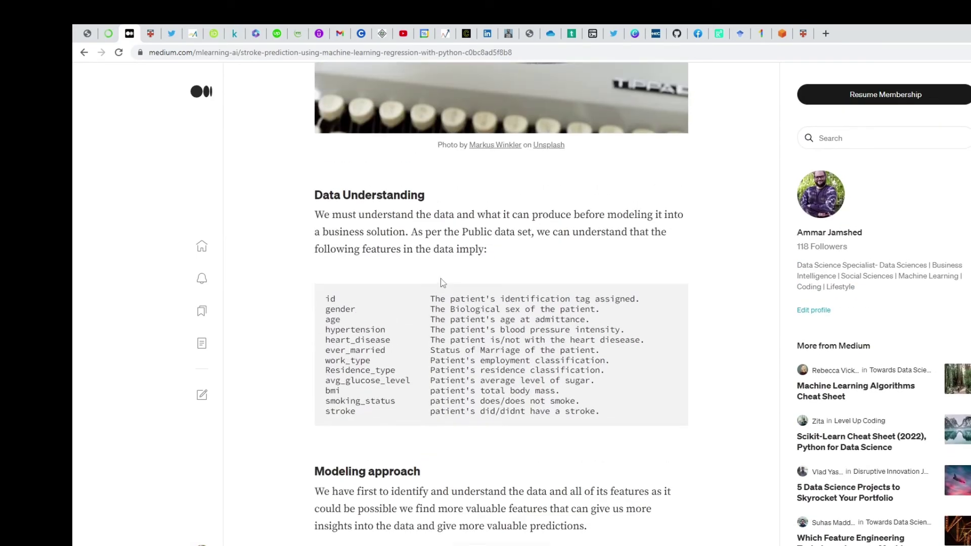
scroll(470, 278, down, 2)
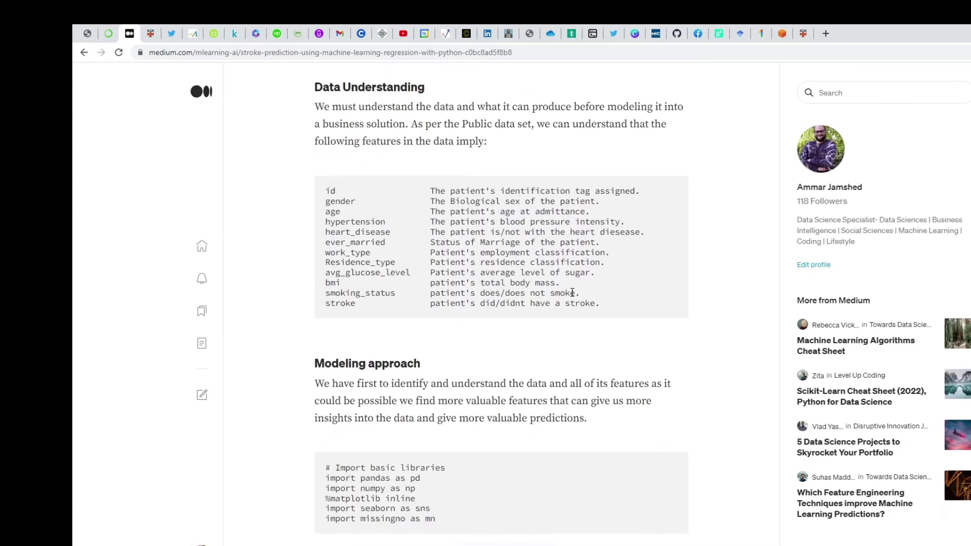
scroll(566, 290, up, 12)
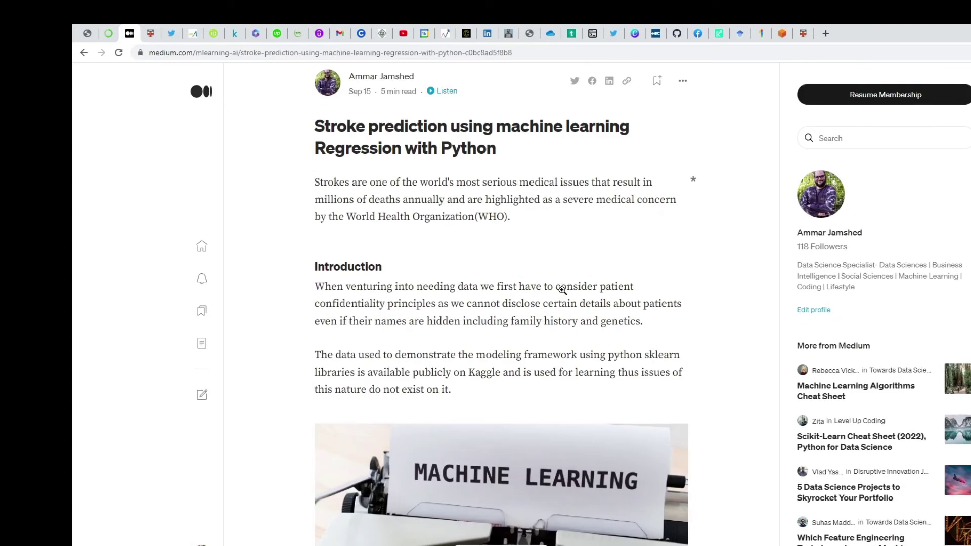
scroll(398, 142, down, 14)
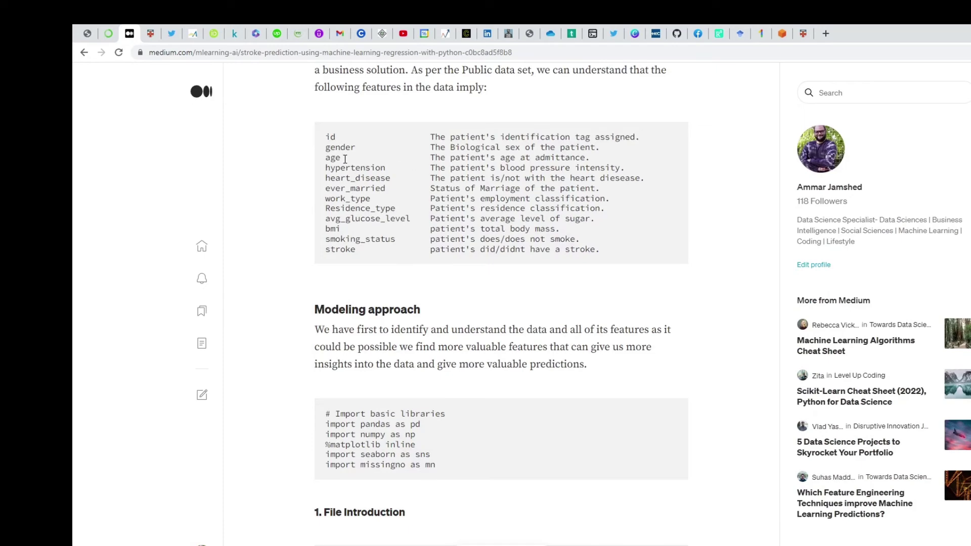
scroll(362, 198, down, 12)
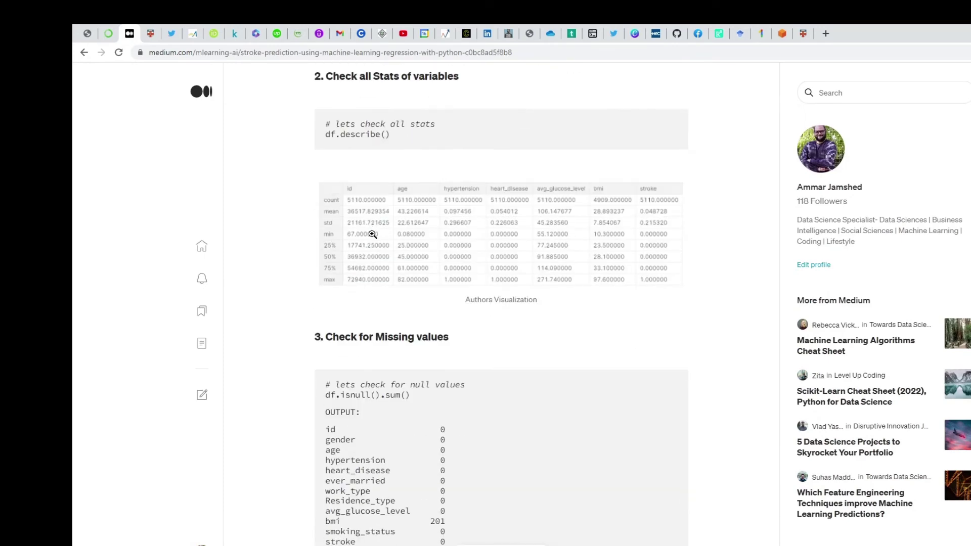
scroll(414, 238, down, 11)
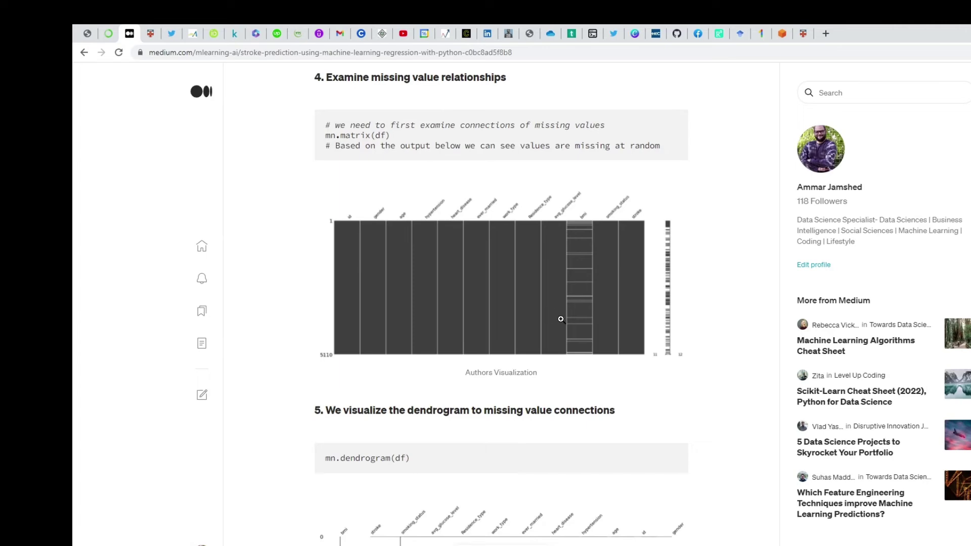
scroll(466, 249, down, 15)
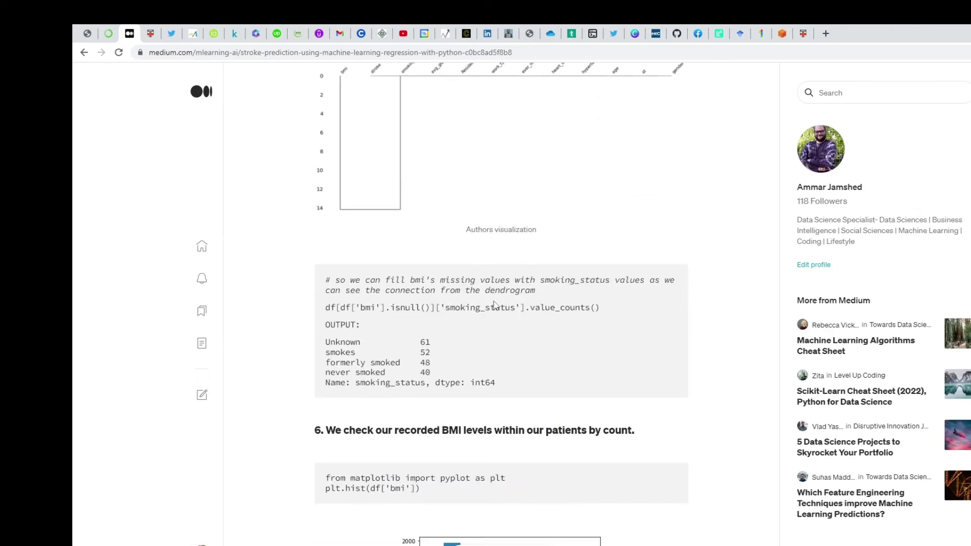
scroll(493, 303, down, 15)
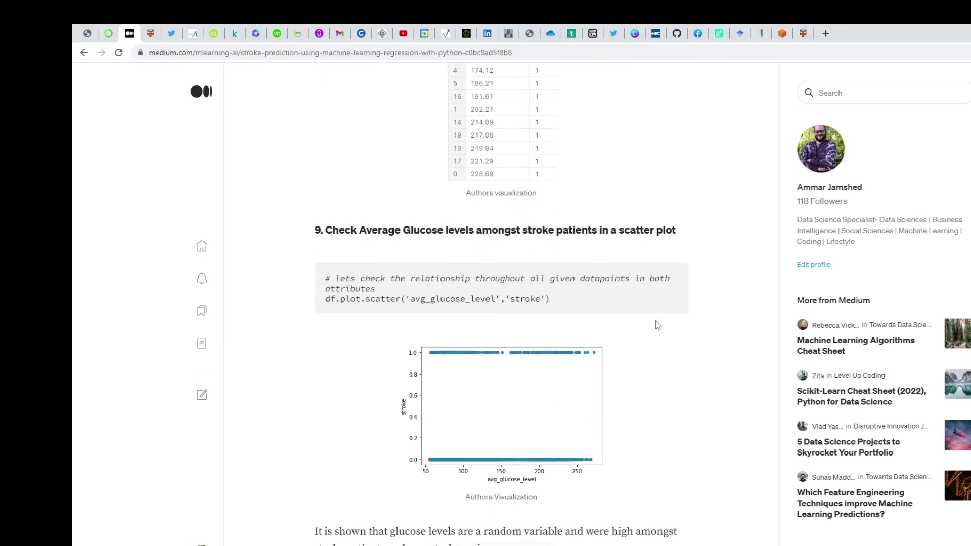
scroll(379, 232, down, 8)
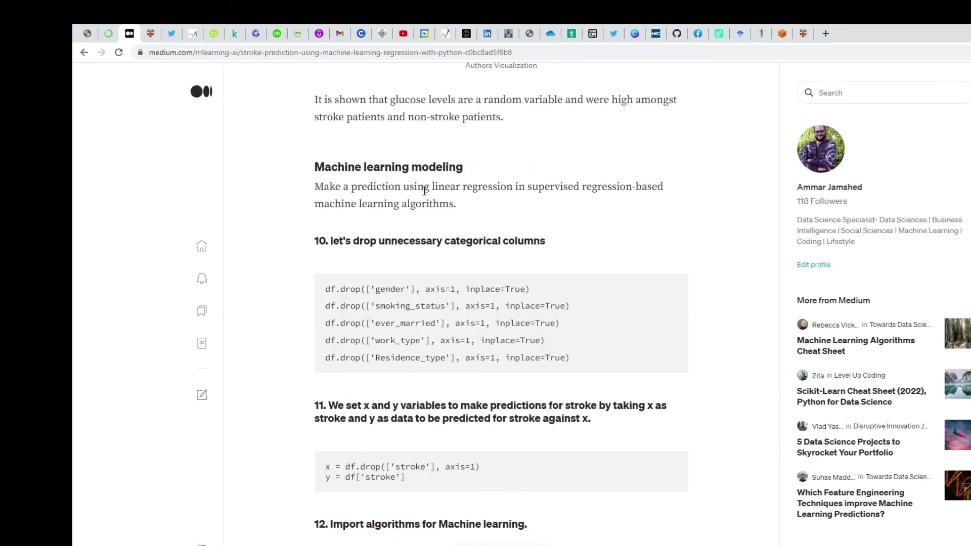
scroll(425, 190, down, 5)
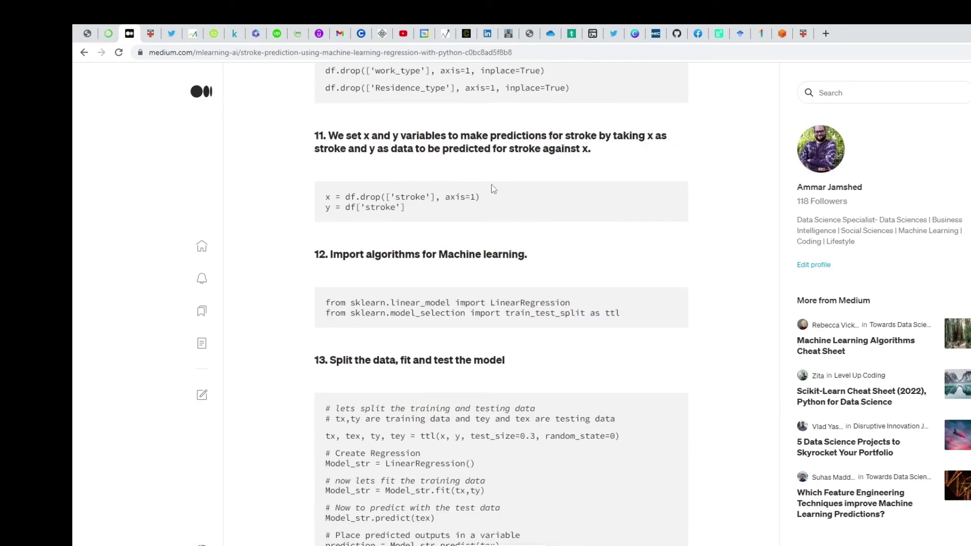
scroll(489, 201, down, 17)
scroll(489, 206, down, 8)
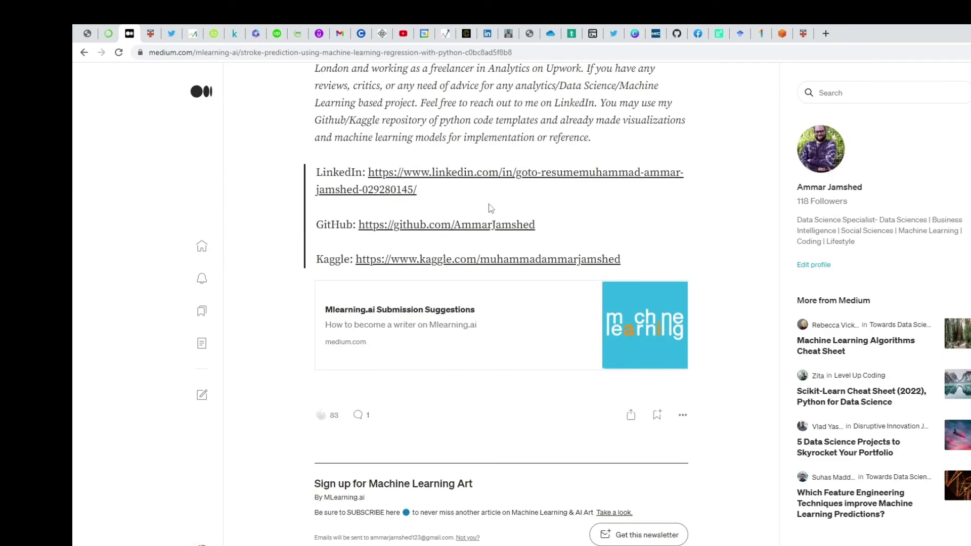
scroll(490, 207, up, 4)
scroll(459, 299, up, 2)
scroll(459, 299, down, 7)
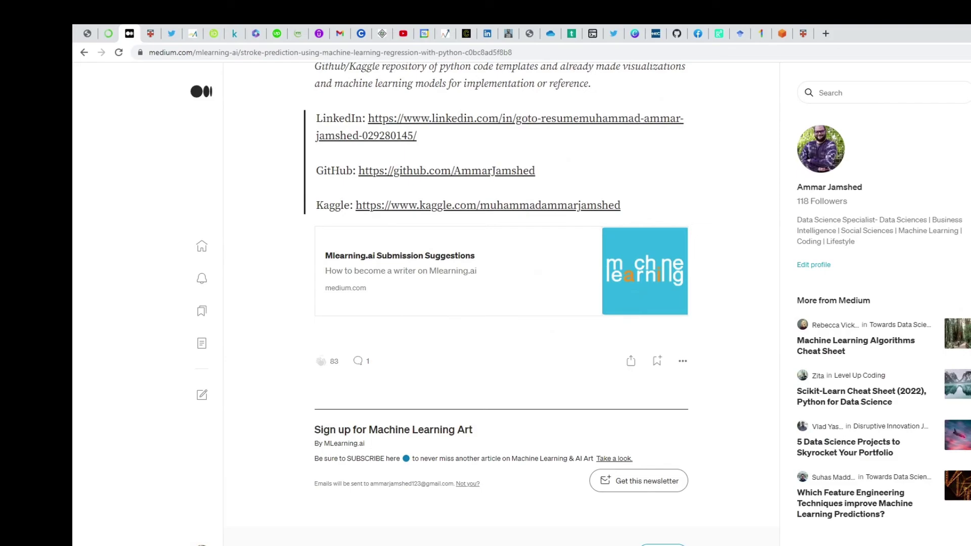
key(Home)
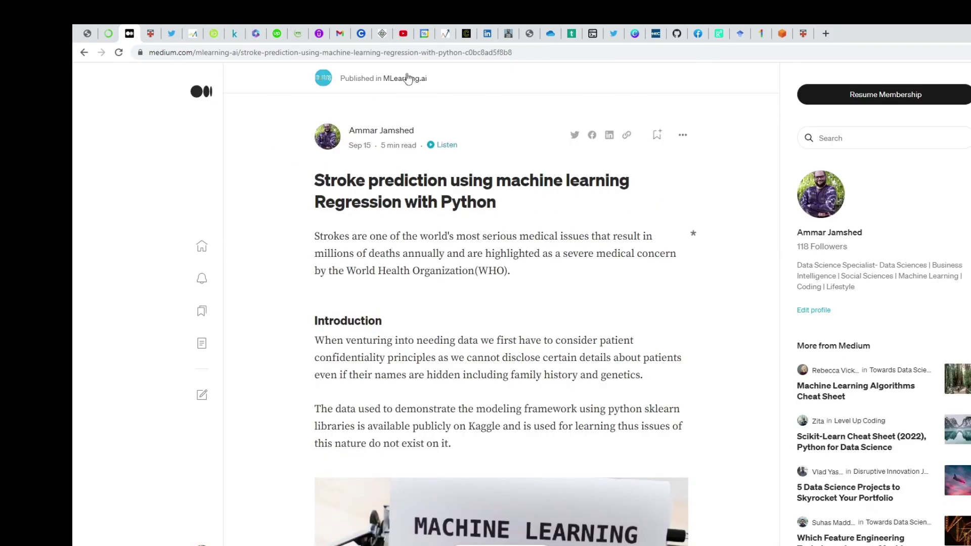
Return to the Your stories list and scroll down it
click(84, 52)
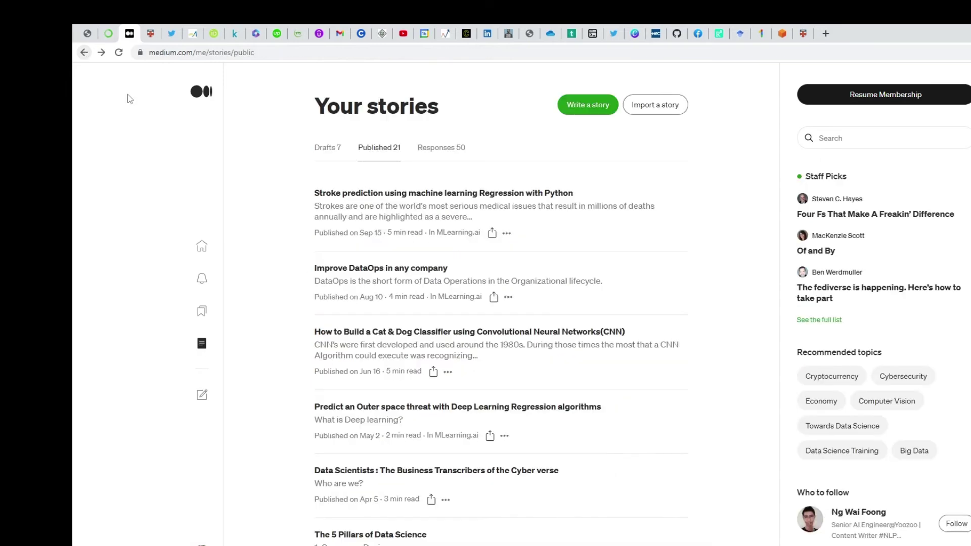
scroll(389, 513, down, 3)
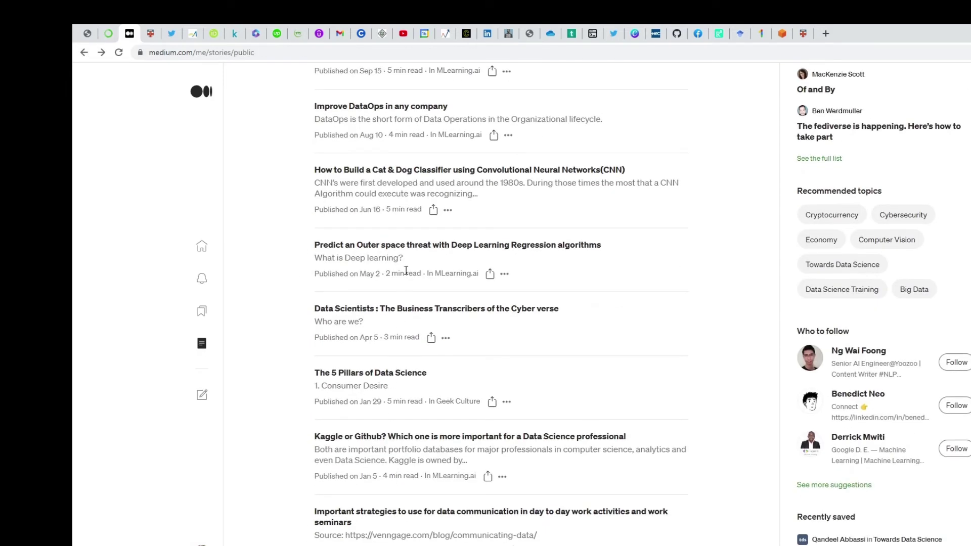
scroll(409, 286, down, 3)
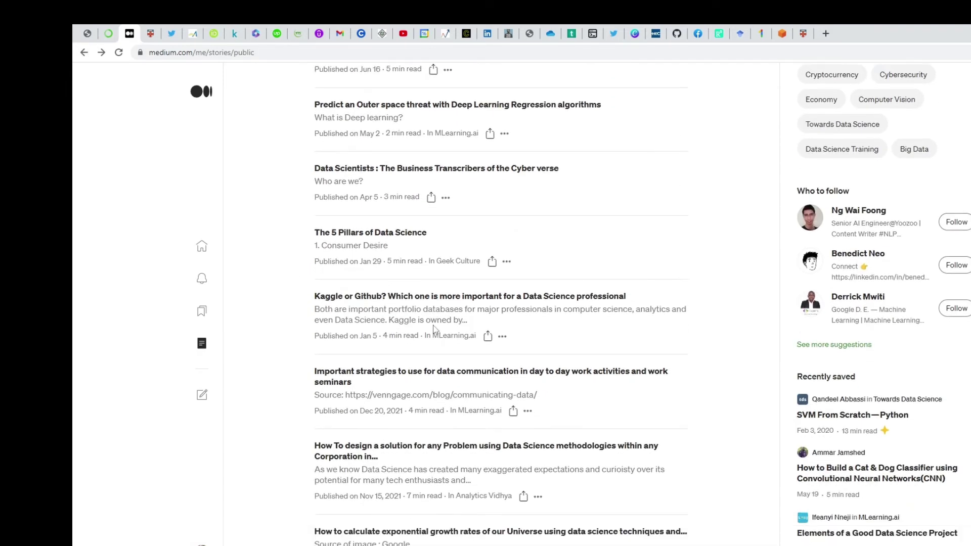
scroll(433, 329, down, 9)
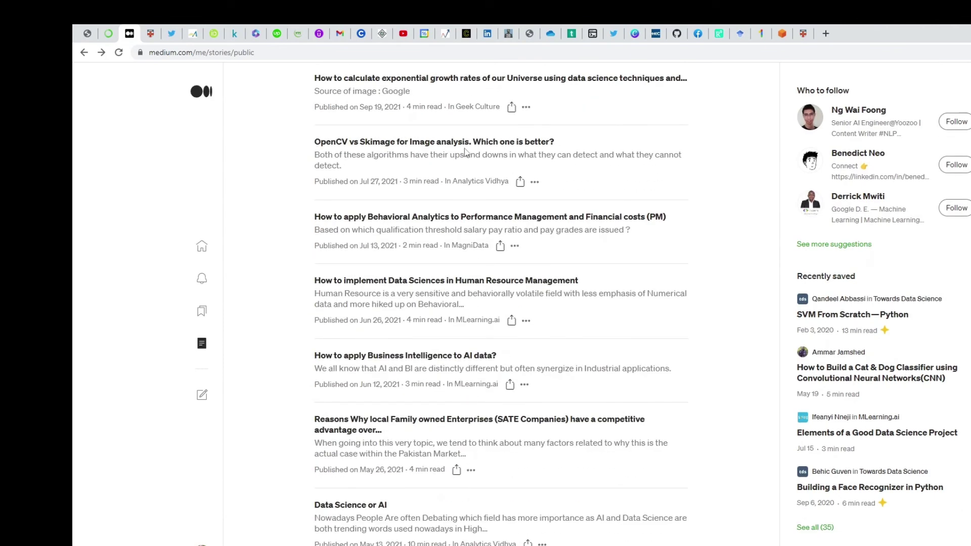
Open the 'OpenCV vs Skimage for Image analysis' article and skim it
click(464, 142)
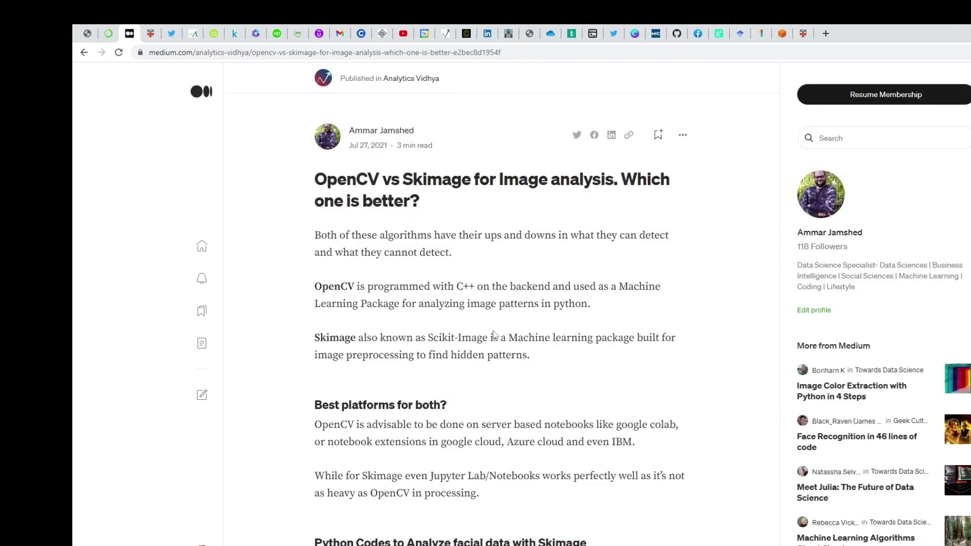
scroll(494, 334, down, 7)
scroll(493, 334, down, 2)
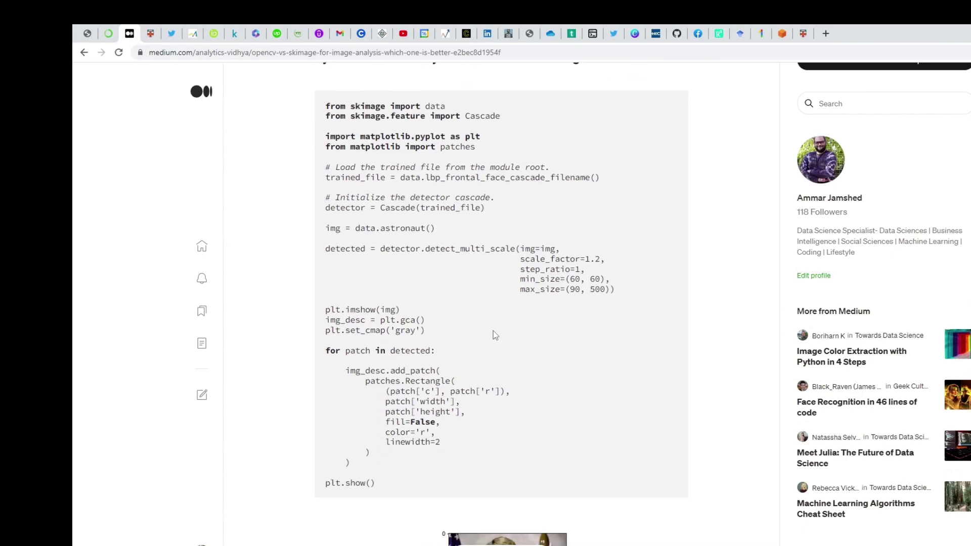
scroll(490, 334, down, 5)
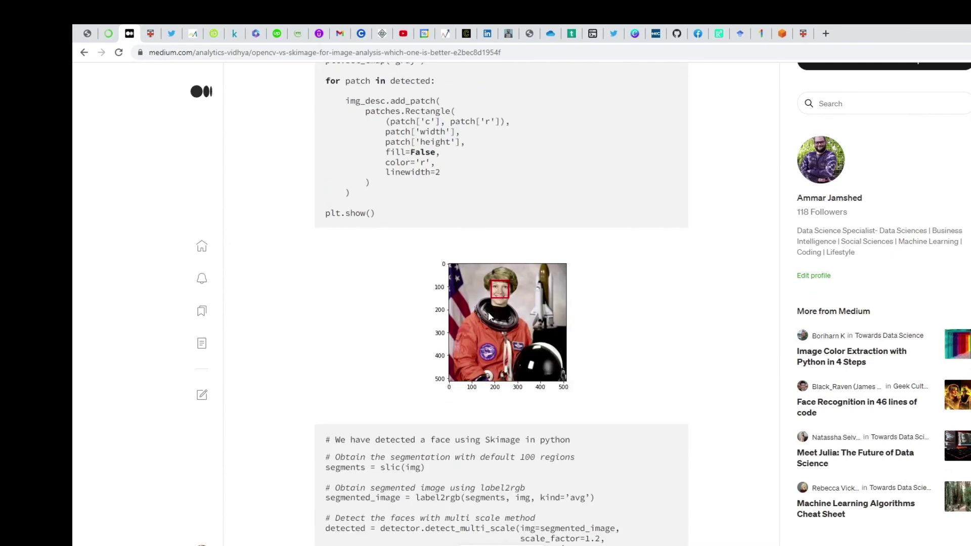
scroll(491, 394, up, 9)
scroll(513, 460, up, 5)
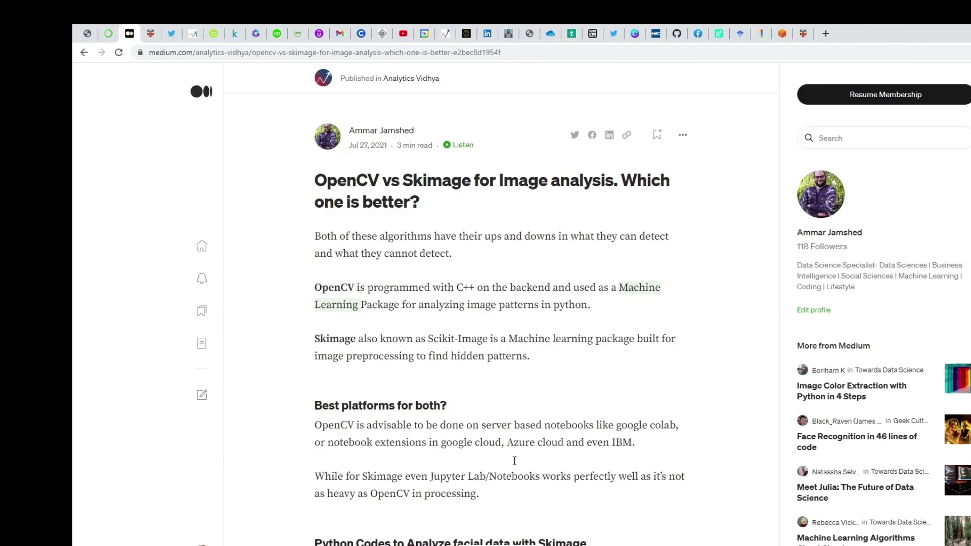
Visit the Analytics Vidhya publication page, briefly opening 'The pathway to Transformers' and returning
click(407, 80)
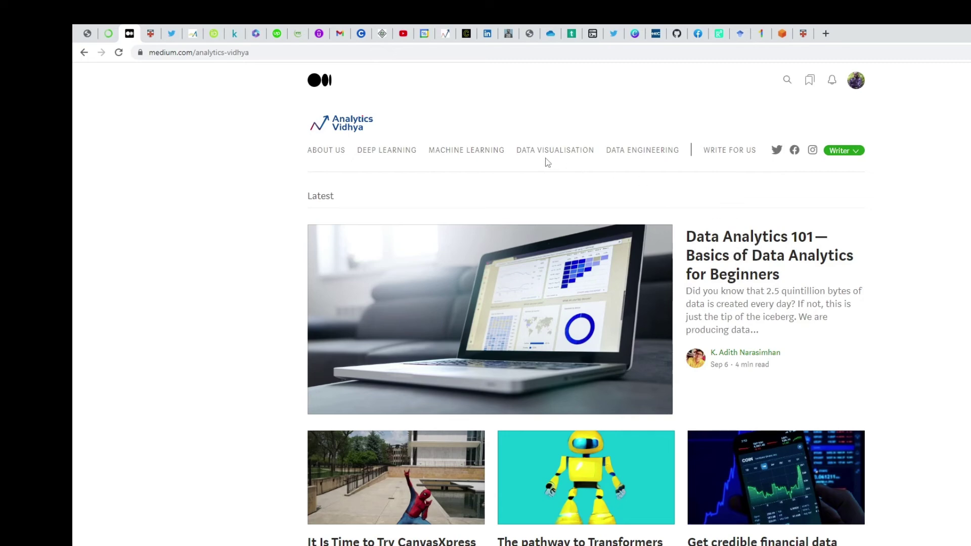
scroll(546, 161, down, 4)
scroll(552, 202, up, 1)
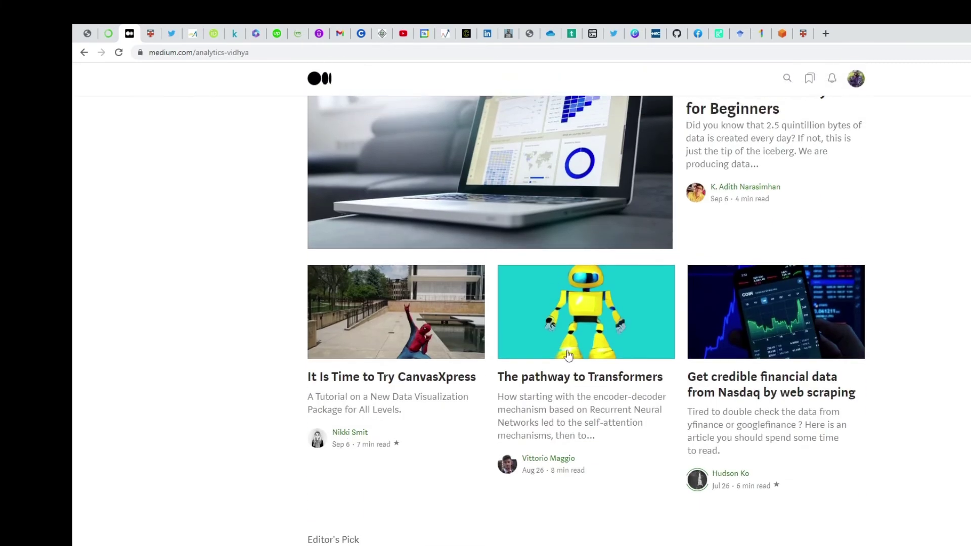
click(576, 385)
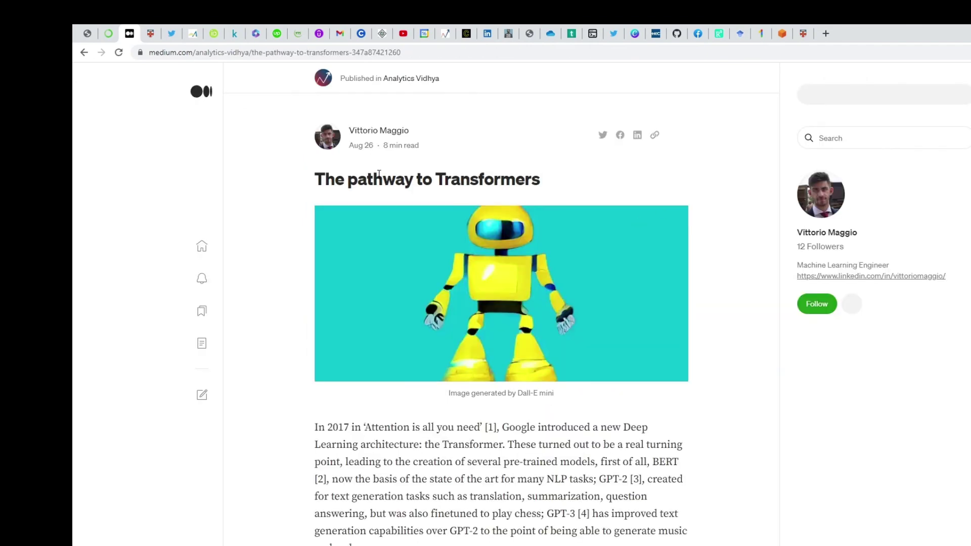
click(84, 53)
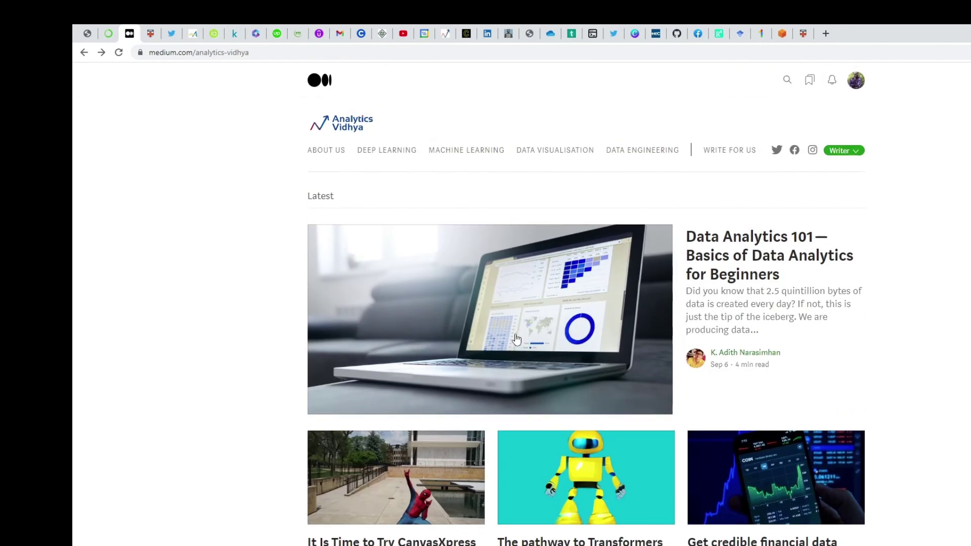